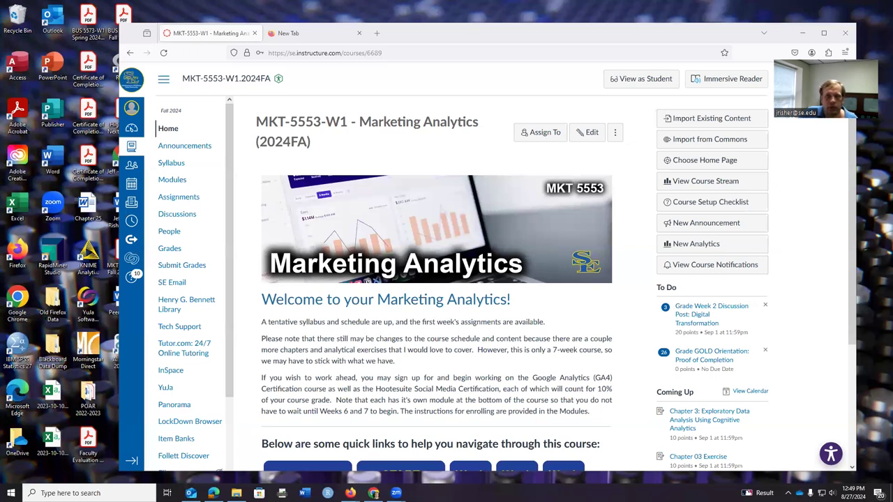
Step: Maximize the browser so the MKT-5553-W1 Marketing Analytics course home page fills the screen
click(823, 33)
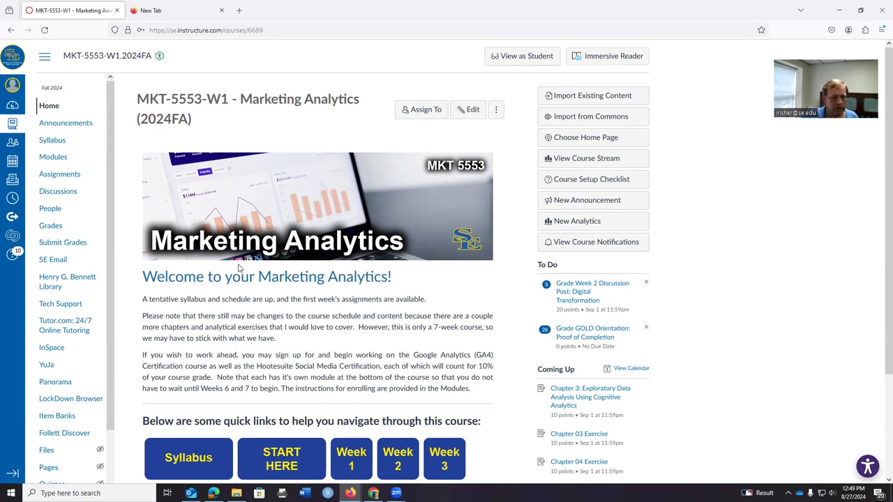
Step: Scroll through the course home page to review its quick links, including Hootsuite Certification
scroll(238, 268, down, 2)
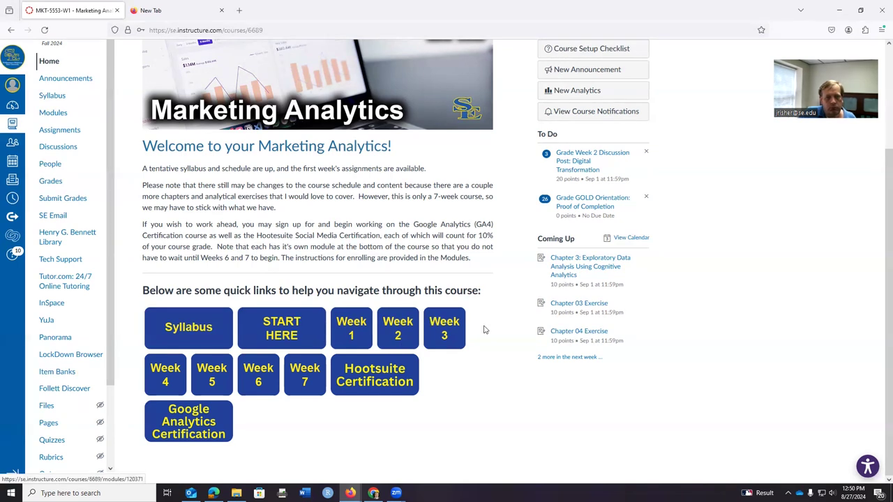
scroll(228, 302, up, 3)
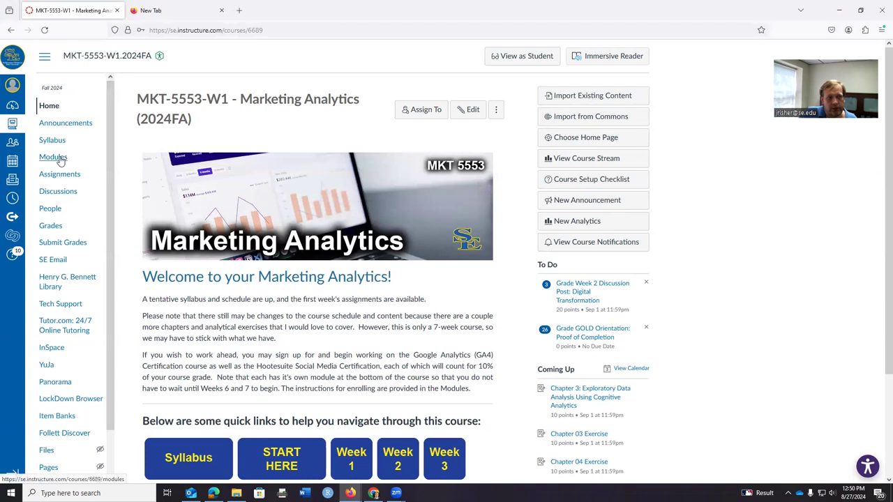
scroll(288, 233, down, 2)
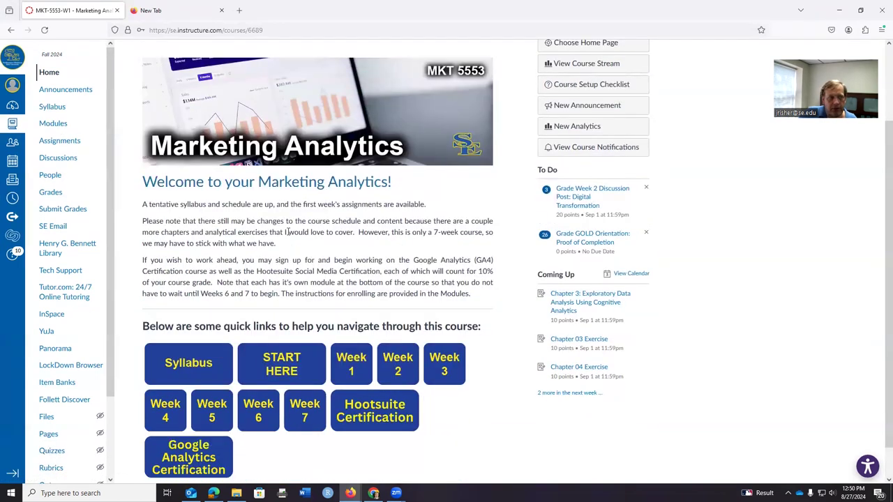
scroll(286, 232, up, 2)
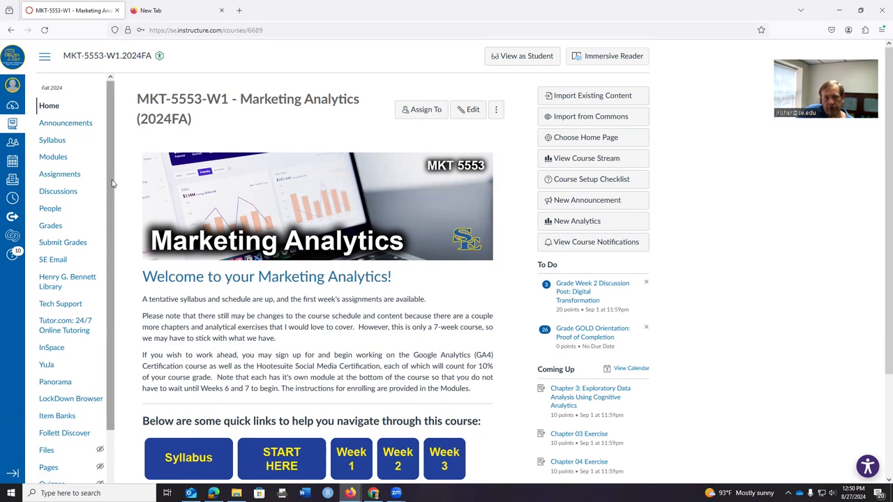
scroll(112, 183, down, 5)
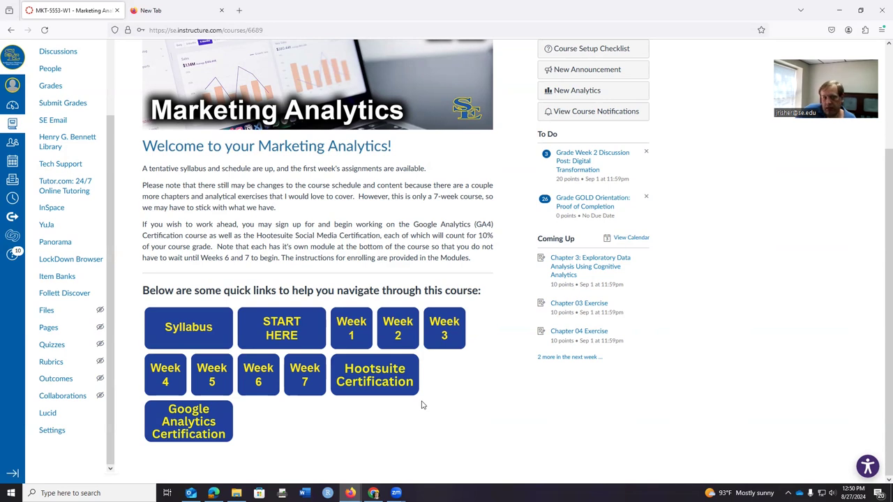
Step: Open the Hootsuite Certification page, then go to the course Modules list
click(356, 375)
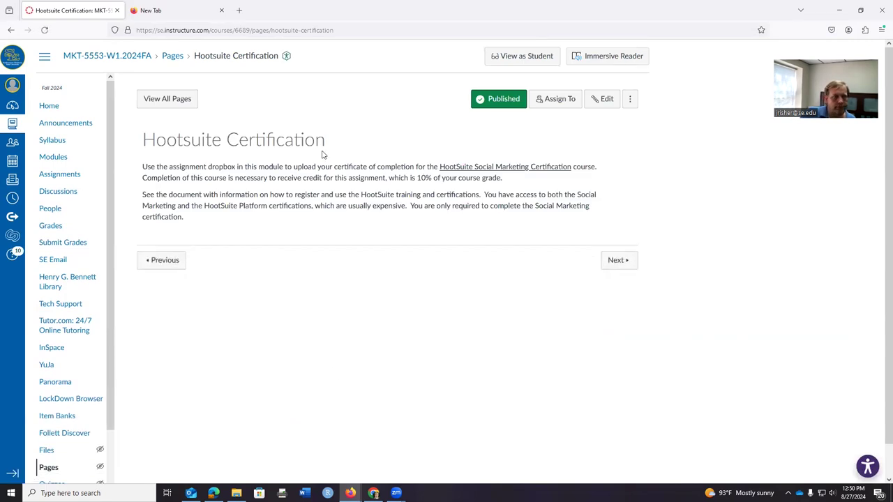
click(53, 157)
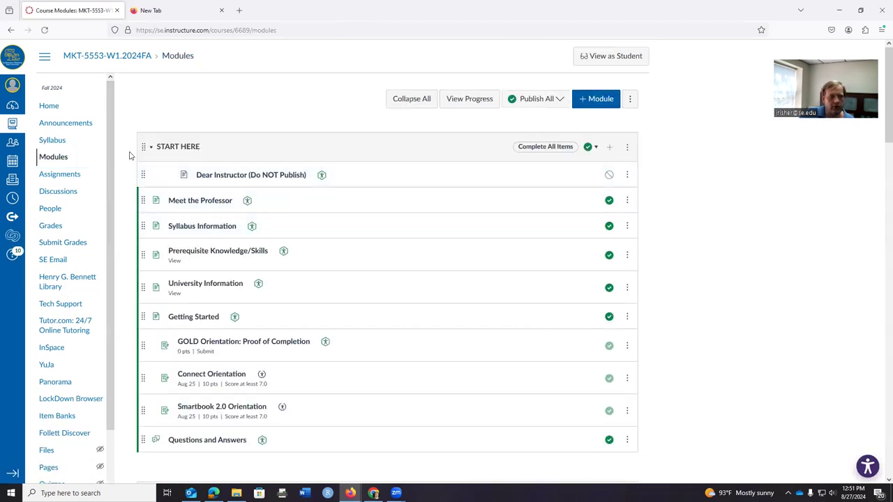
Step: Collapse START HERE and scroll down to the Hootsuite and Google Certifications modules
click(153, 146)
scroll(171, 279, down, 10)
scroll(171, 349, down, 10)
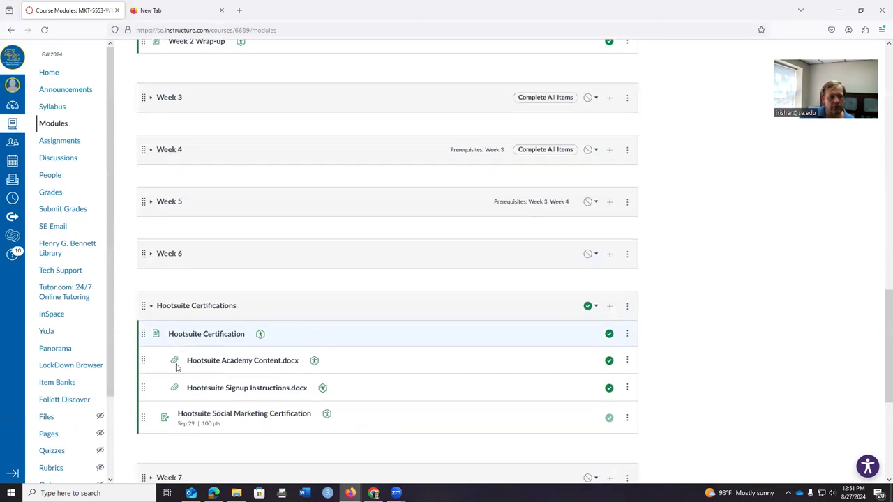
scroll(276, 222, up, 3)
scroll(275, 222, down, 2)
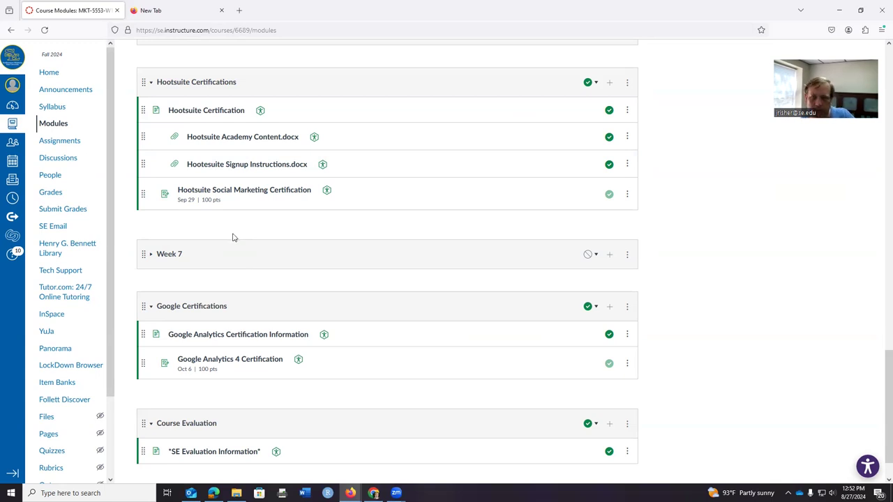
scroll(386, 253, down, 1)
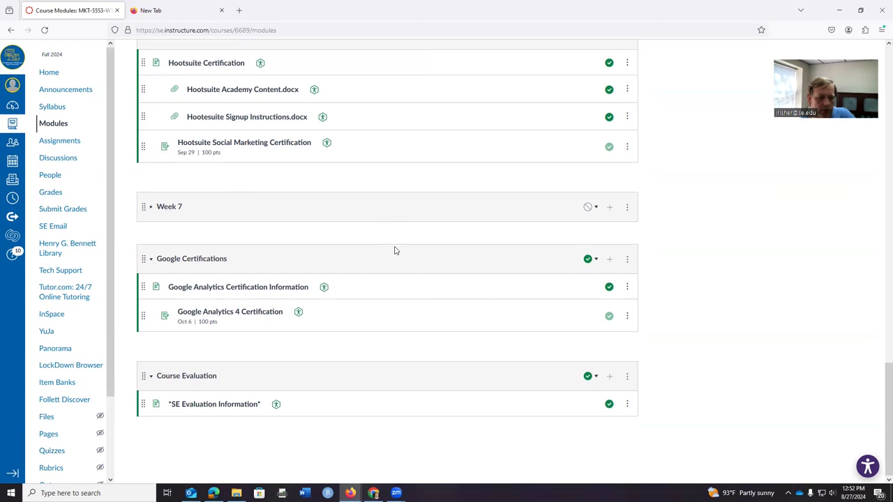
scroll(405, 252, up, 2)
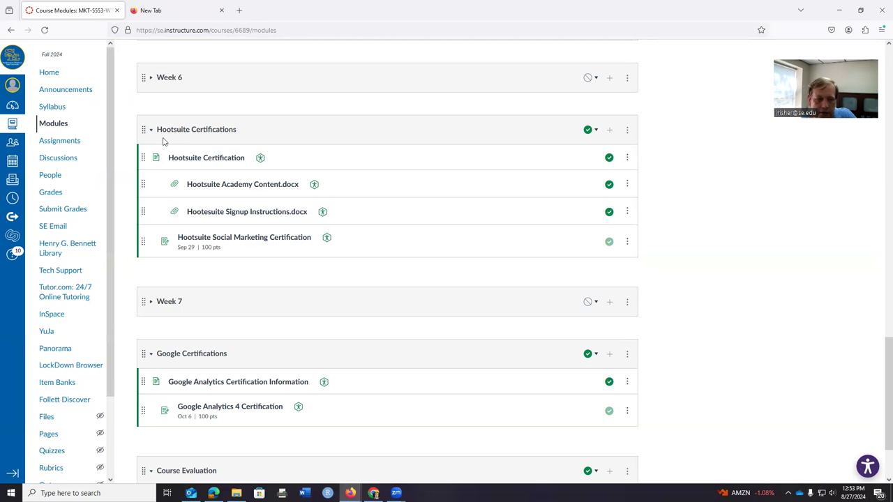
scroll(199, 219, down, 2)
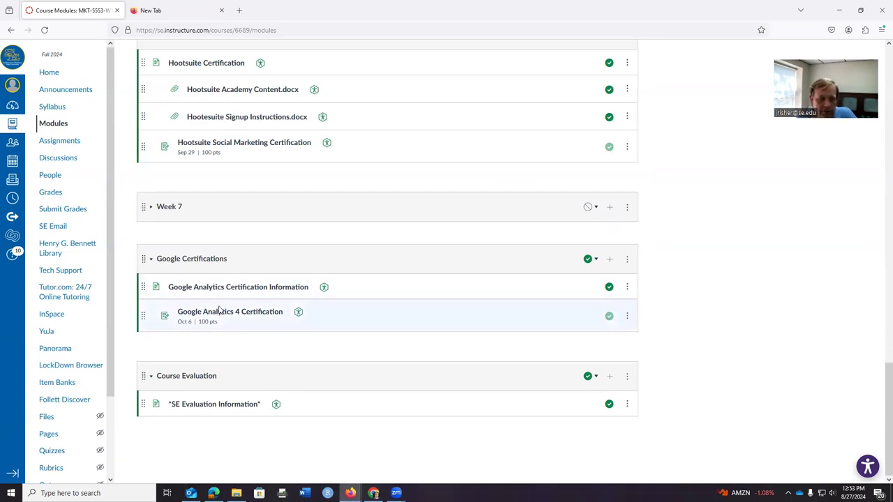
Step: Open Google Analytics Certification Information and follow its skillshop.docebosaas.com link into a new tab
click(265, 301)
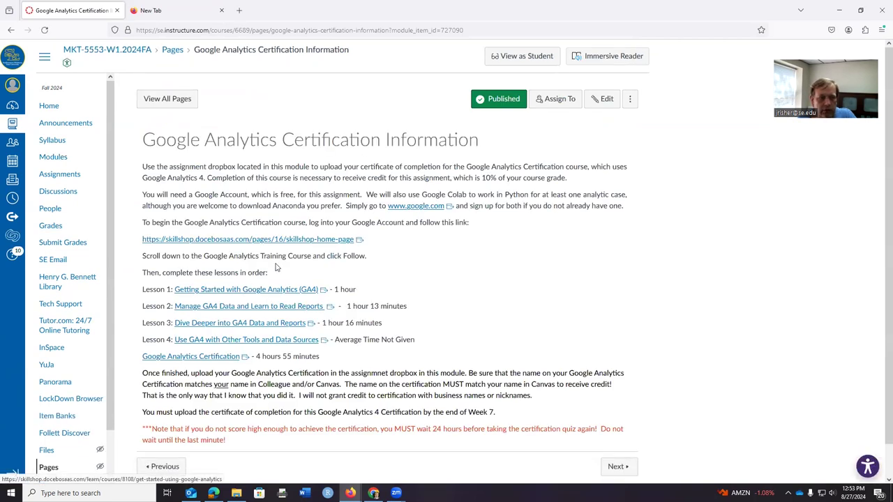
click(285, 241)
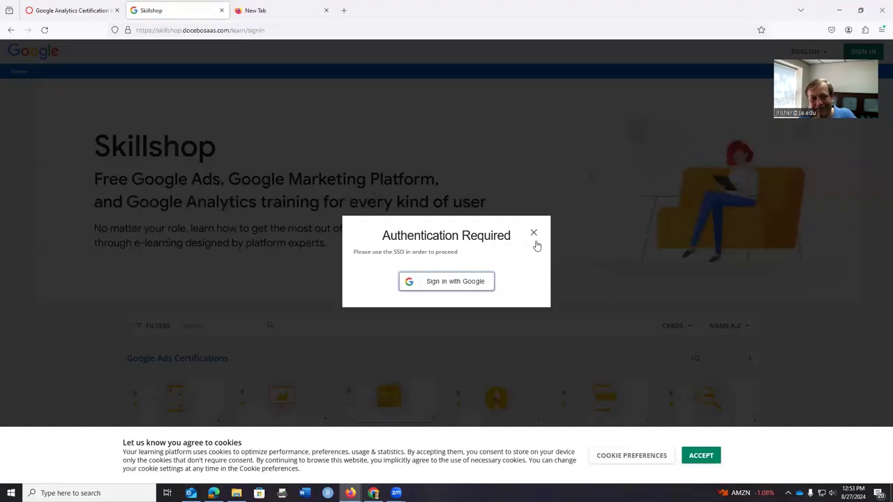
Step: Dismiss the Authentication Required prompt and browse the Skillshop course cards
click(533, 233)
scroll(600, 376, down, 3)
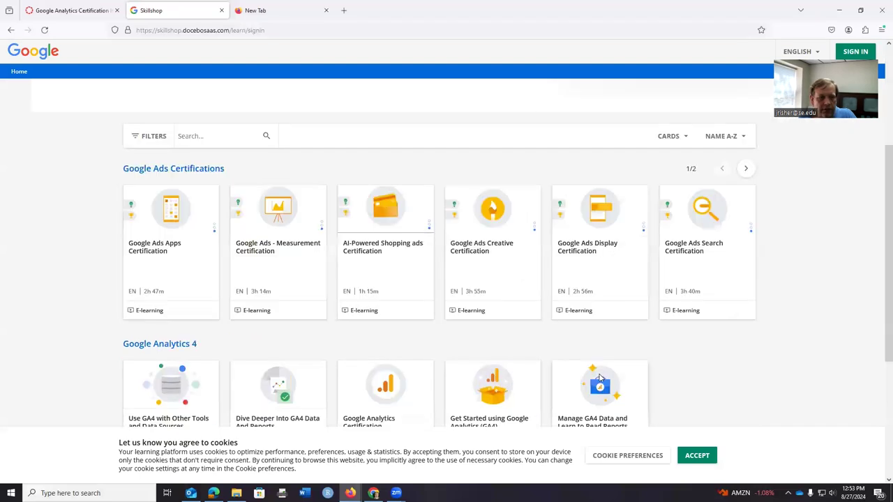
scroll(597, 380, down, 3)
scroll(394, 321, up, 1)
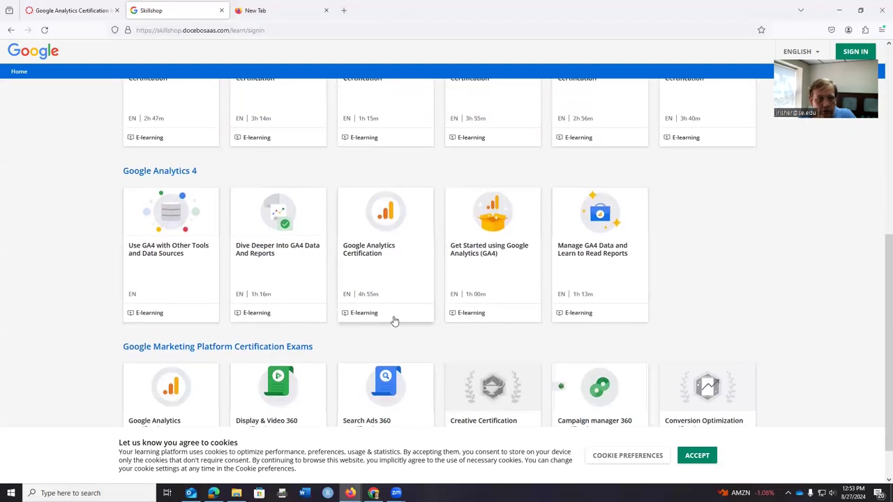
scroll(394, 321, up, 2)
scroll(519, 258, up, 3)
scroll(570, 273, down, 4)
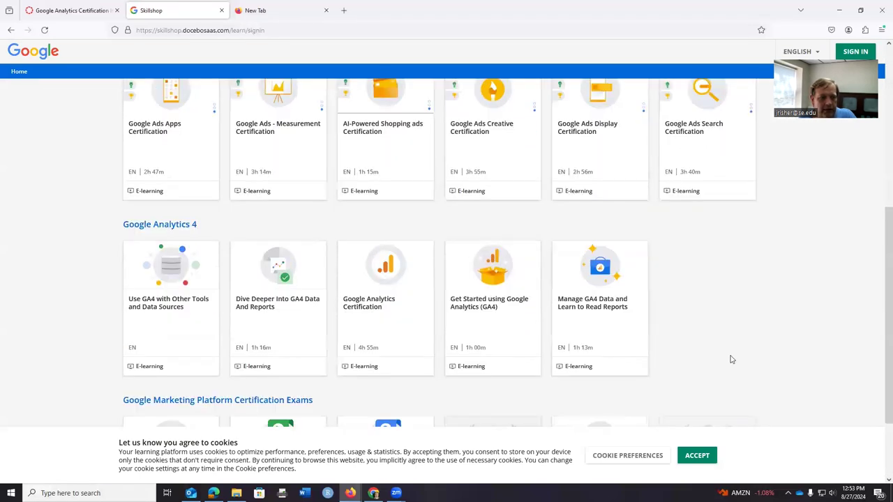
scroll(732, 359, down, 1)
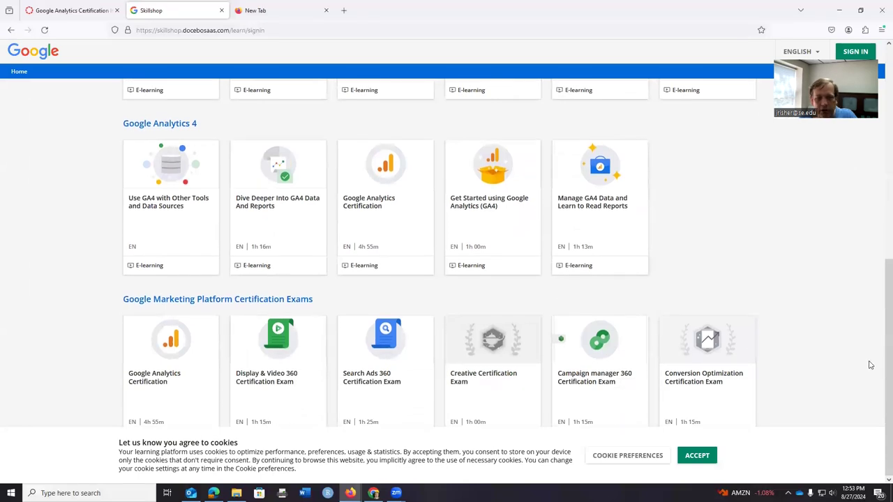
Step: Accept Skillshop's cookies and return to the Canvas certification information tab
click(697, 455)
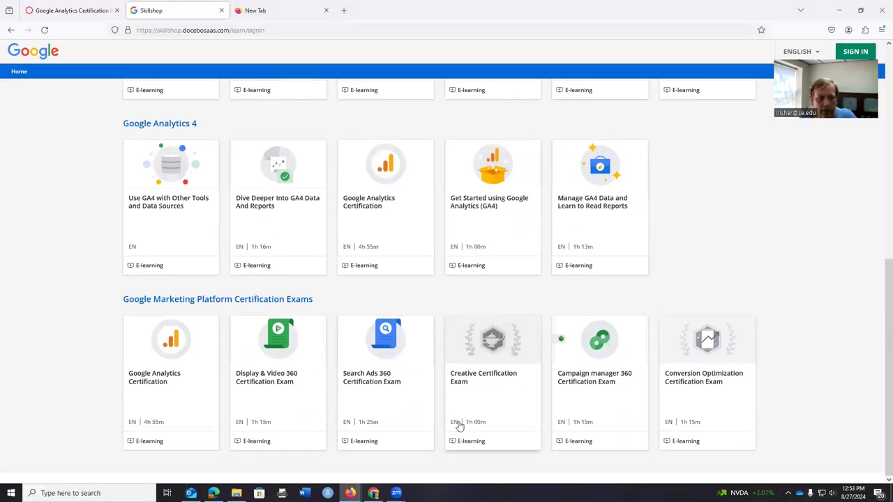
scroll(459, 427, up, 5)
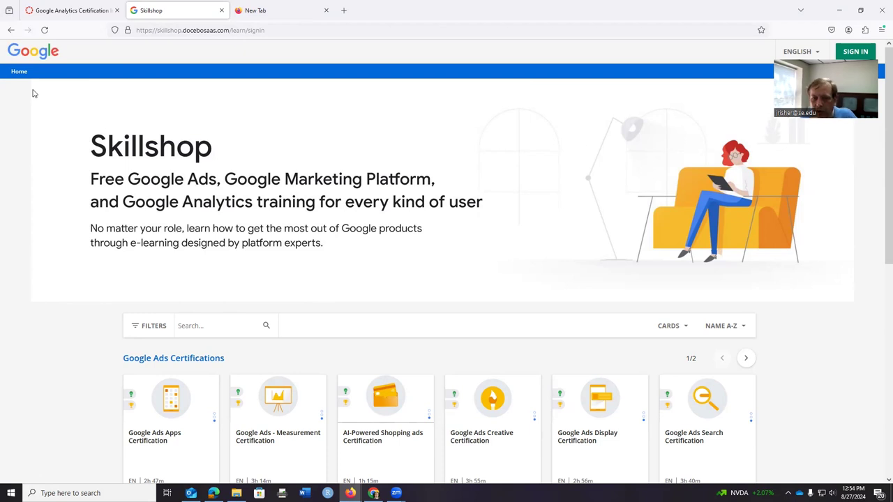
scroll(34, 93, down, 4)
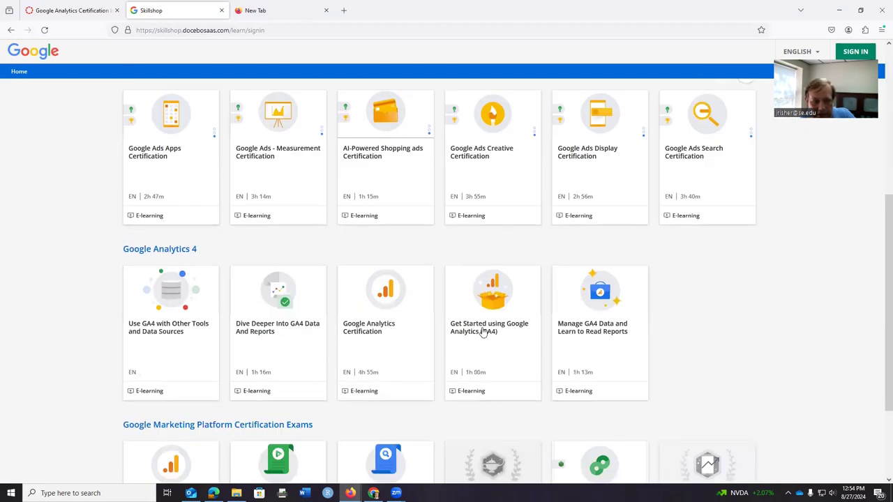
scroll(487, 266, up, 4)
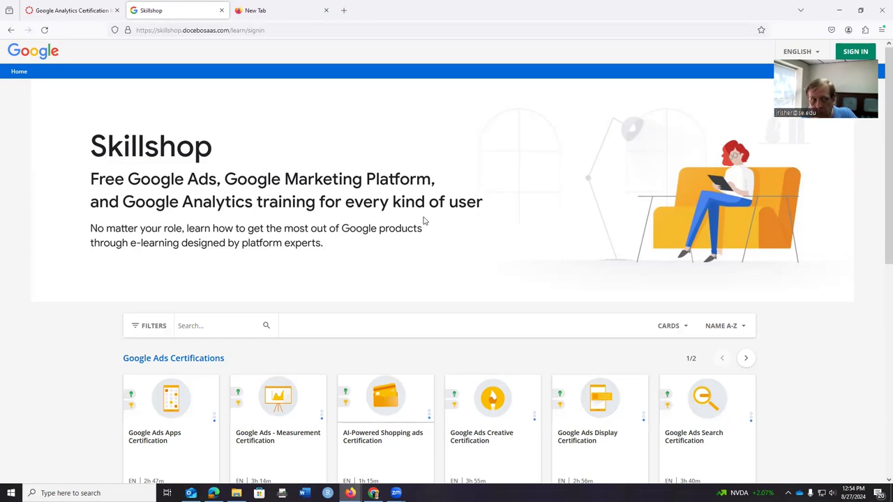
click(101, 14)
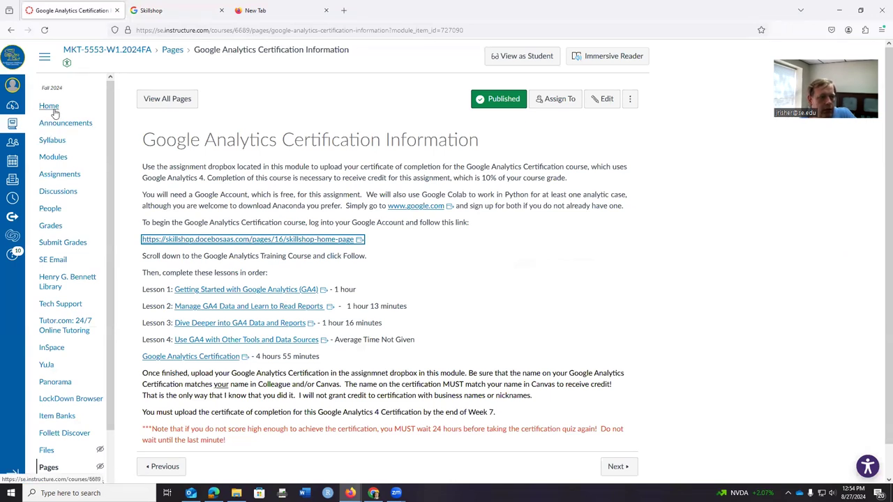
Step: Open the course Syllabus and highlight the two textbook ISBN lines
click(52, 141)
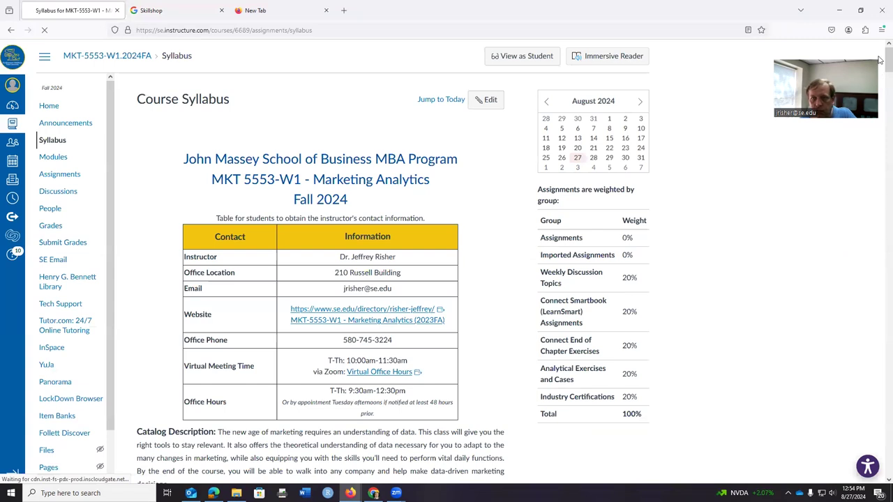
scroll(880, 76, down, 7)
scroll(880, 83, down, 3)
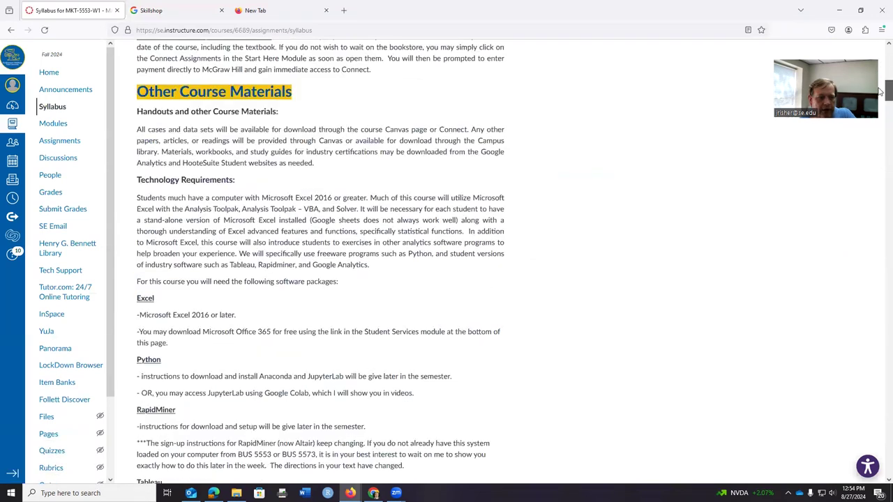
scroll(881, 80, up, 4)
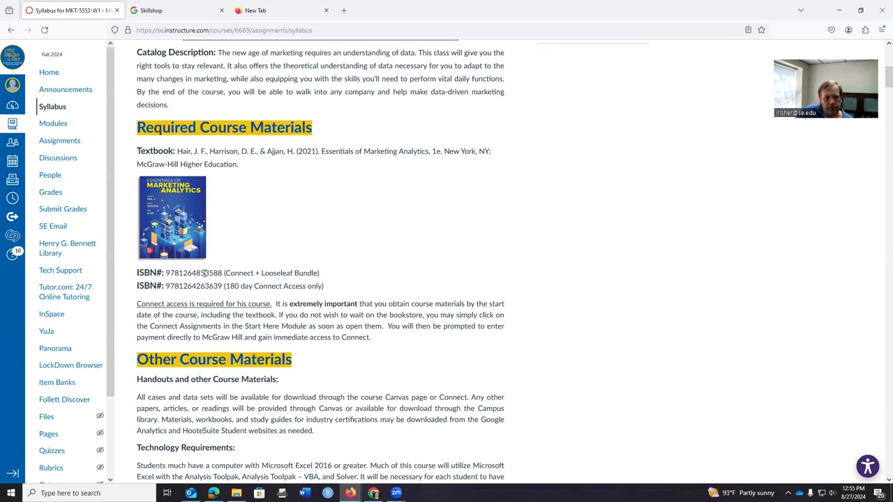
drag(138, 273, 332, 292)
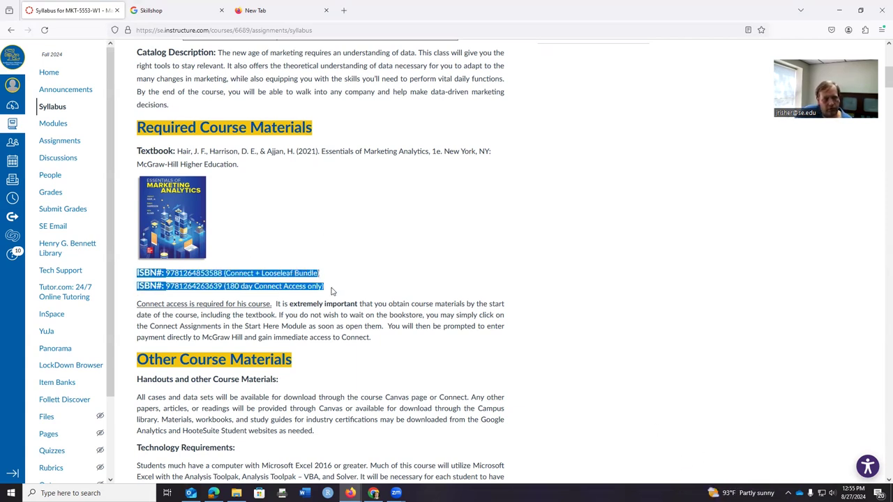
click(614, 328)
Step: Scroll to Technology Requirements and highlight the Tableau requirement paragraph
scroll(602, 324, down, 3)
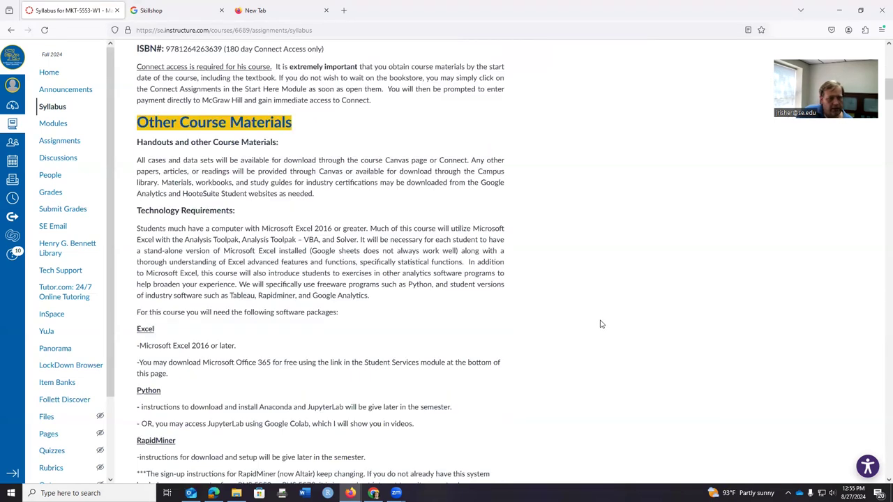
scroll(603, 324, down, 2)
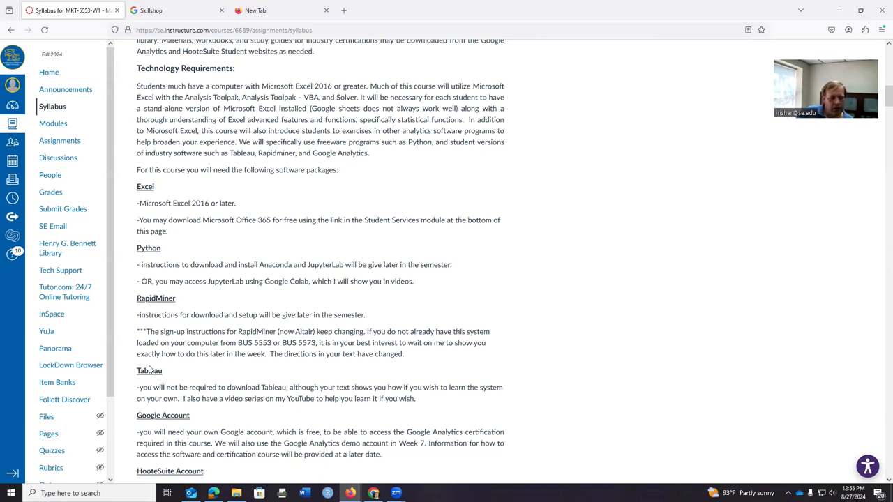
mouse_move(135, 379)
mouse_down()
mouse_move(270, 379)
mouse_move(428, 407)
mouse_move(218, 397)
mouse_move(129, 372)
mouse_up()
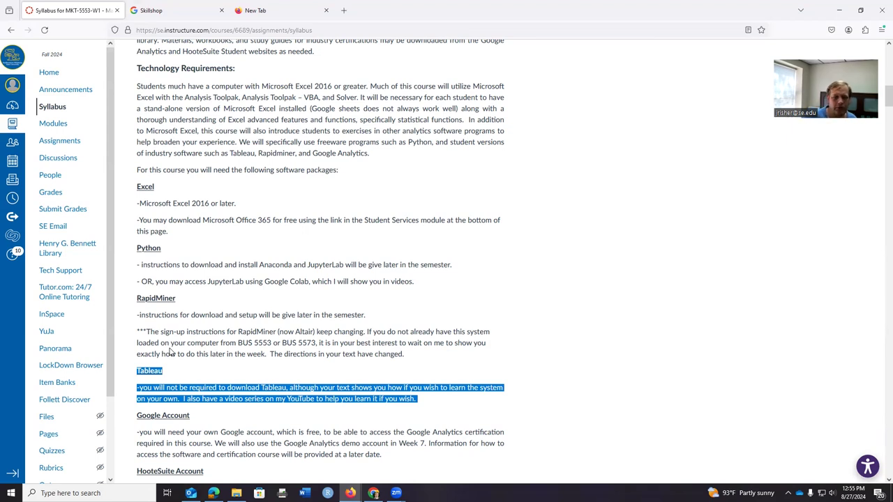
click(399, 314)
scroll(399, 314, down, 4)
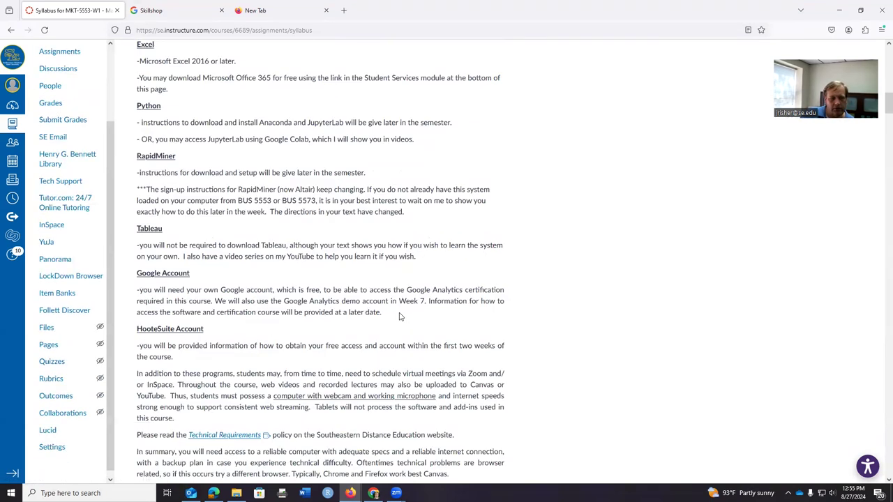
scroll(401, 316, down, 5)
scroll(401, 316, up, 6)
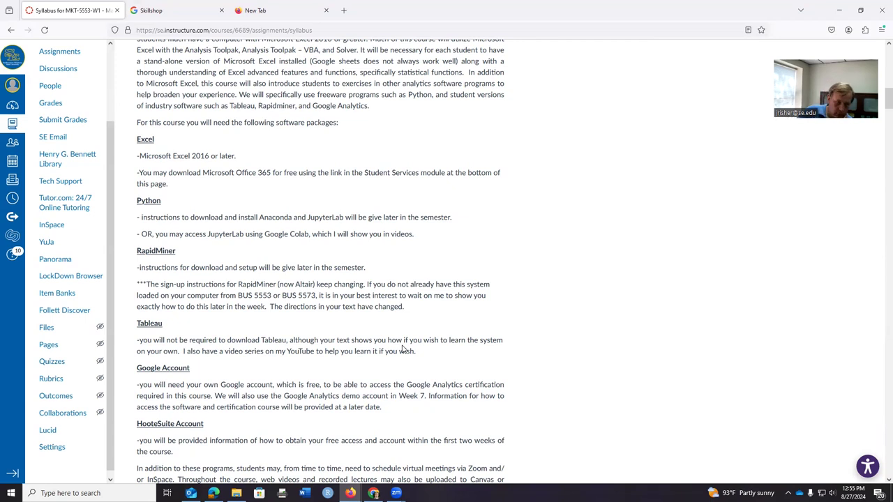
scroll(412, 345, down, 3)
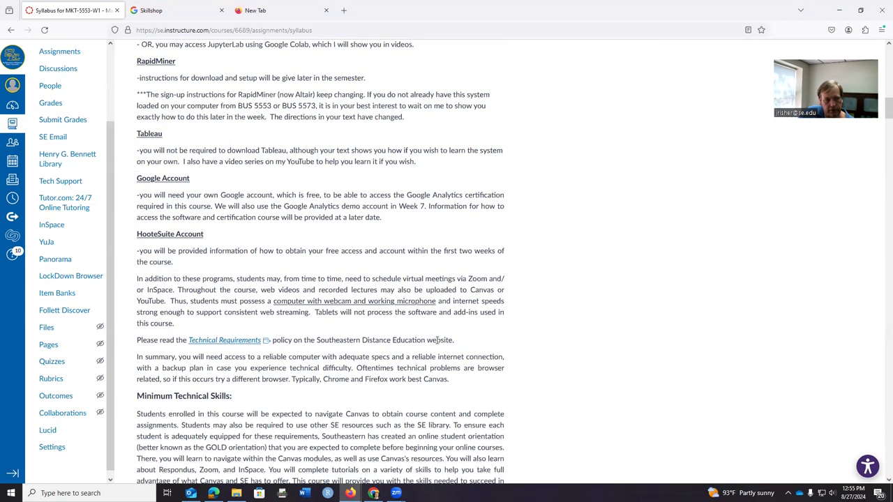
scroll(433, 345, down, 1)
scroll(433, 349, up, 4)
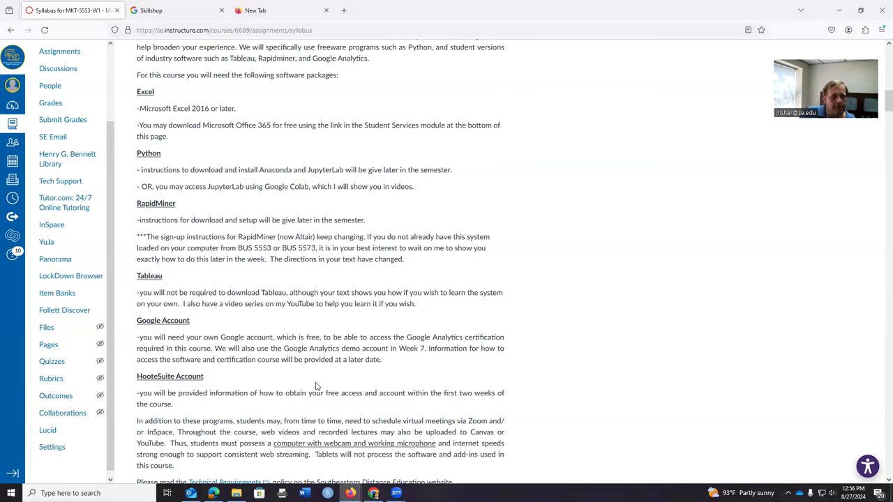
scroll(149, 237, up, 3)
Step: Highlight the Python section and the RapidMiner-through-Tableau instructions to point them out
drag(179, 301, 132, 298)
drag(140, 264, 213, 243)
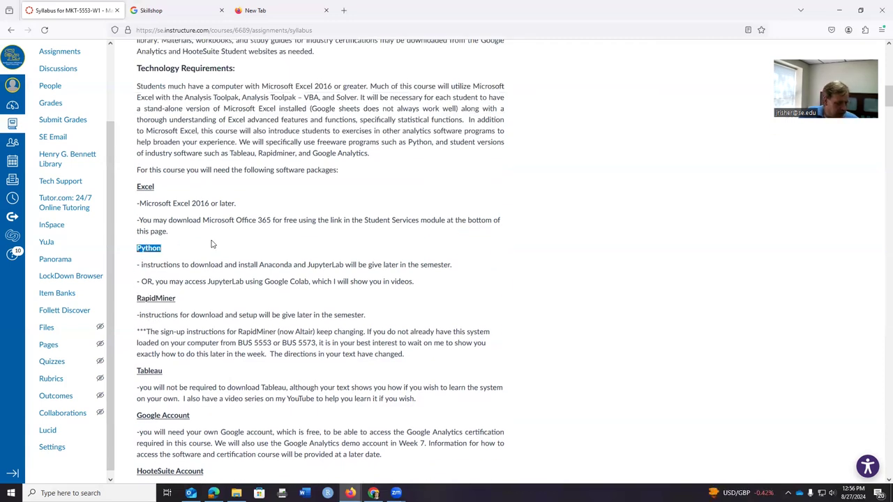
click(229, 249)
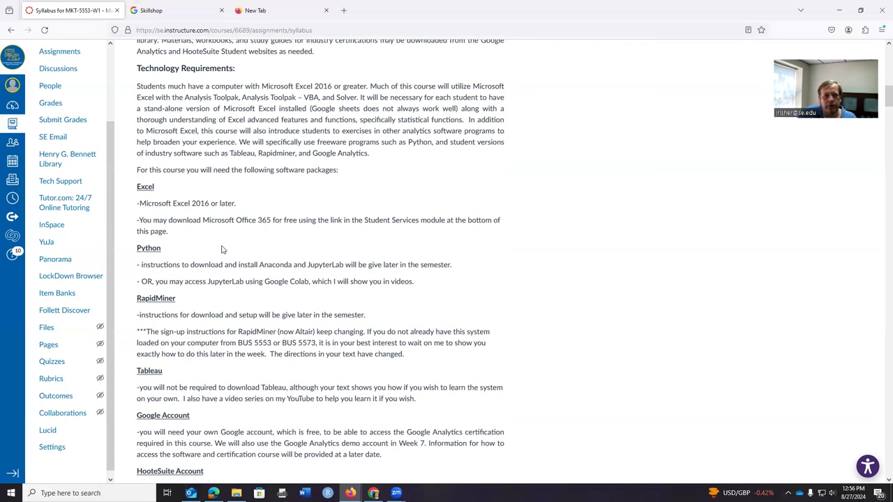
drag(137, 248, 445, 291)
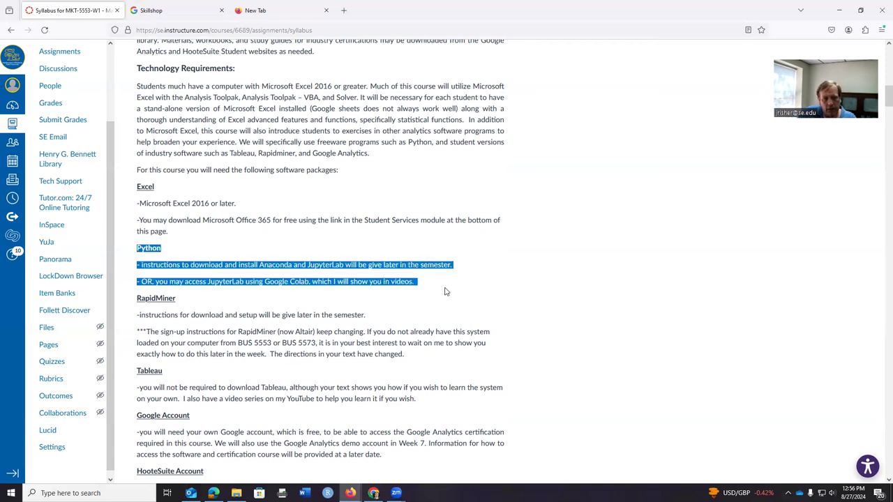
click(446, 291)
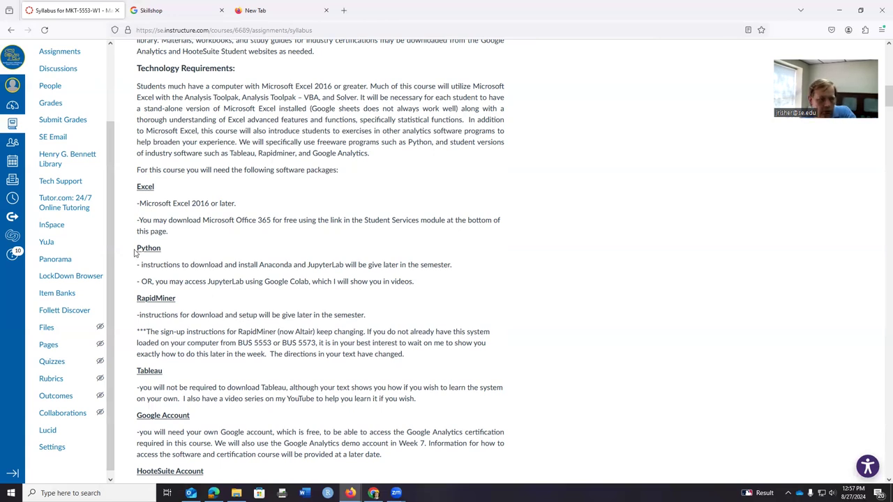
drag(136, 251, 177, 256)
click(180, 258)
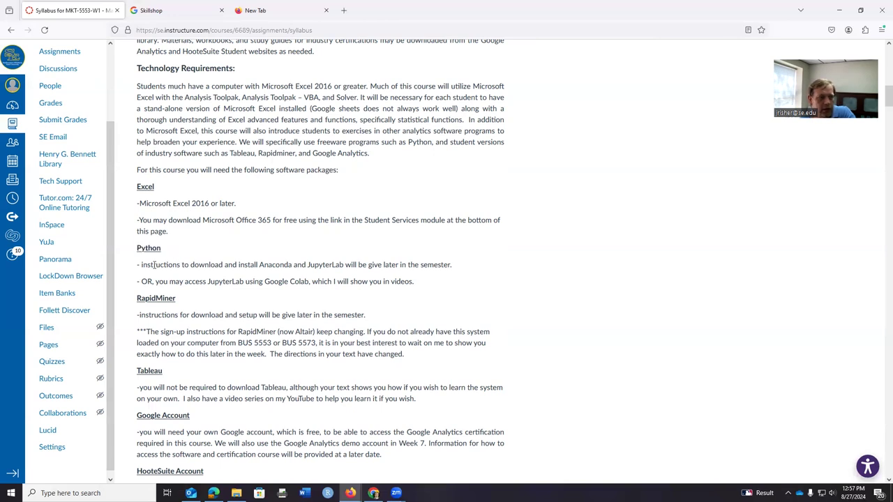
drag(252, 303, 454, 371)
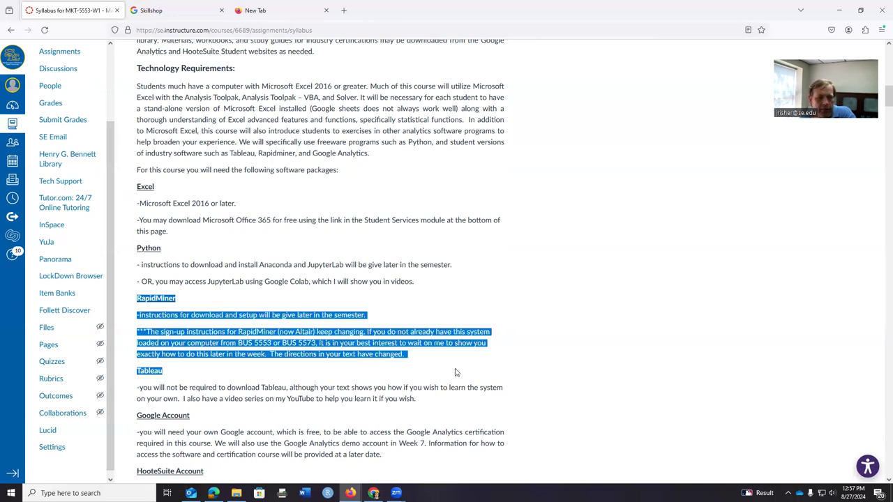
click(439, 344)
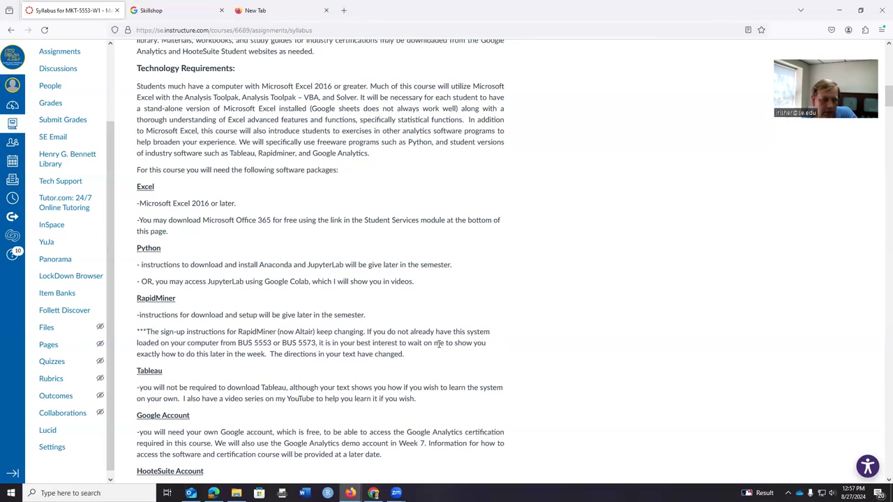
Step: Scroll past Course Calendar and Learning Objectives to the Grading Policy table of 20% components
scroll(391, 354, down, 7)
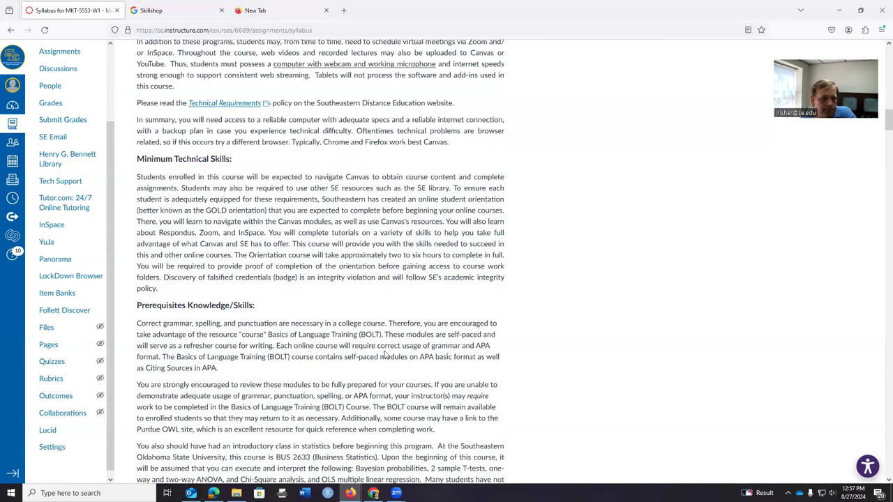
scroll(395, 356, down, 8)
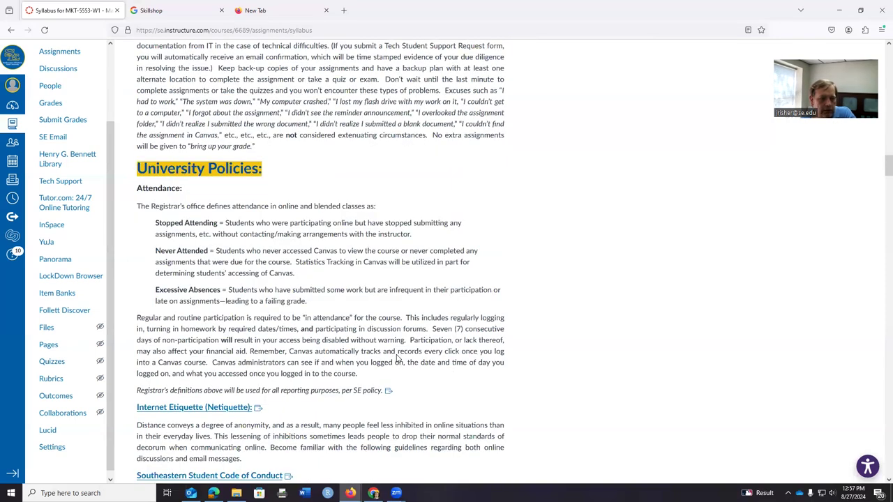
scroll(398, 357, down, 3)
scroll(619, 401, down, 8)
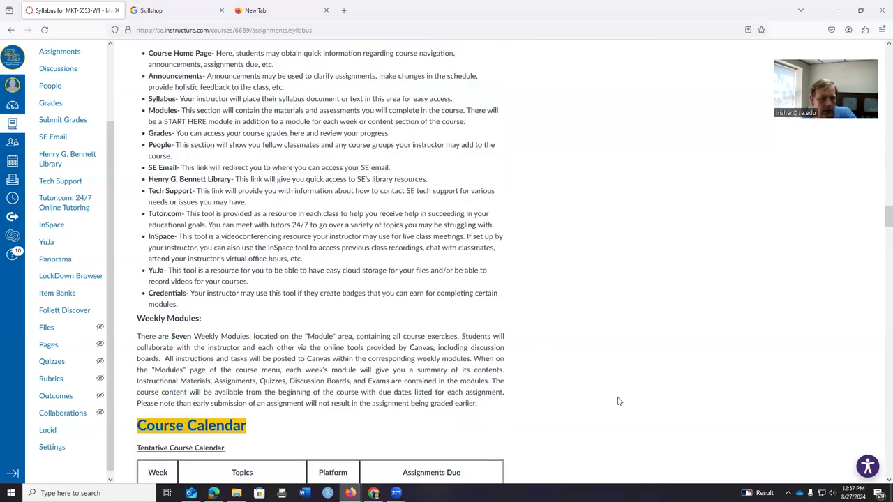
scroll(618, 401, down, 15)
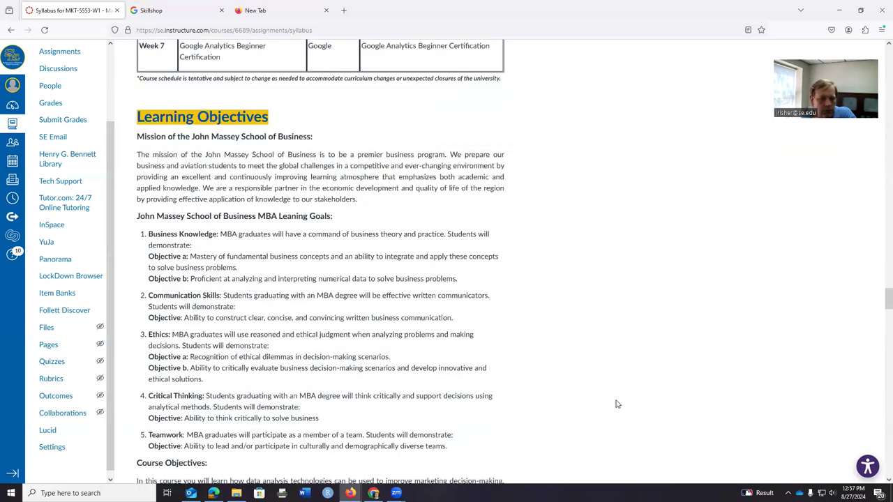
scroll(617, 404, up, 10)
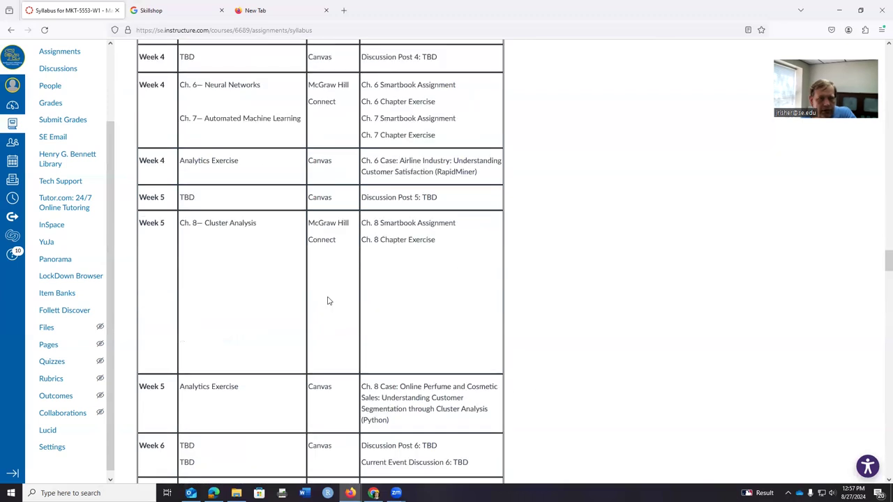
scroll(296, 261, up, 7)
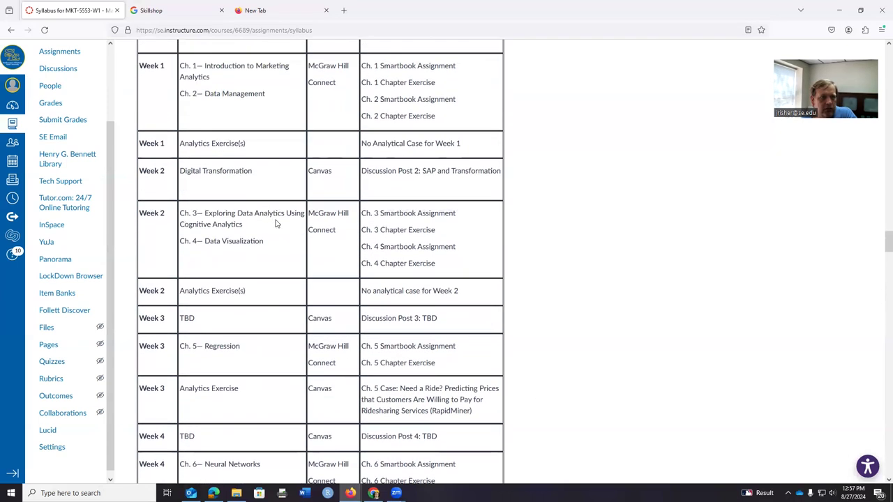
scroll(411, 302, down, 3)
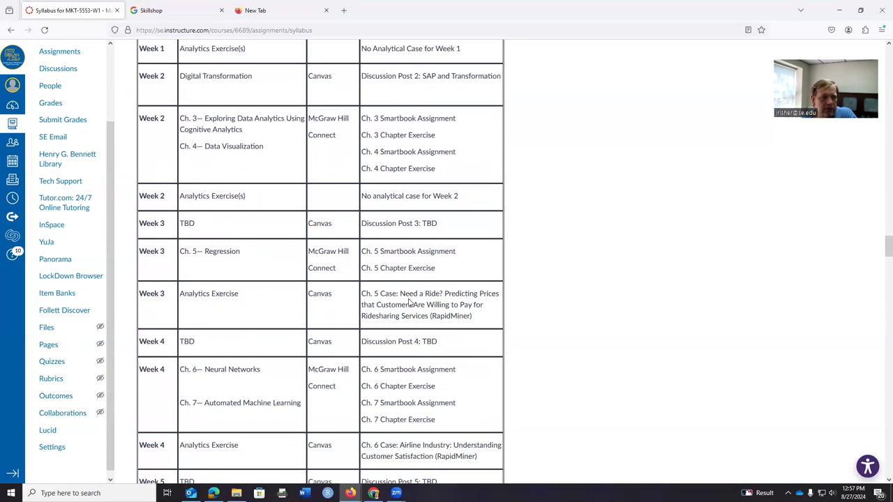
scroll(410, 303, down, 15)
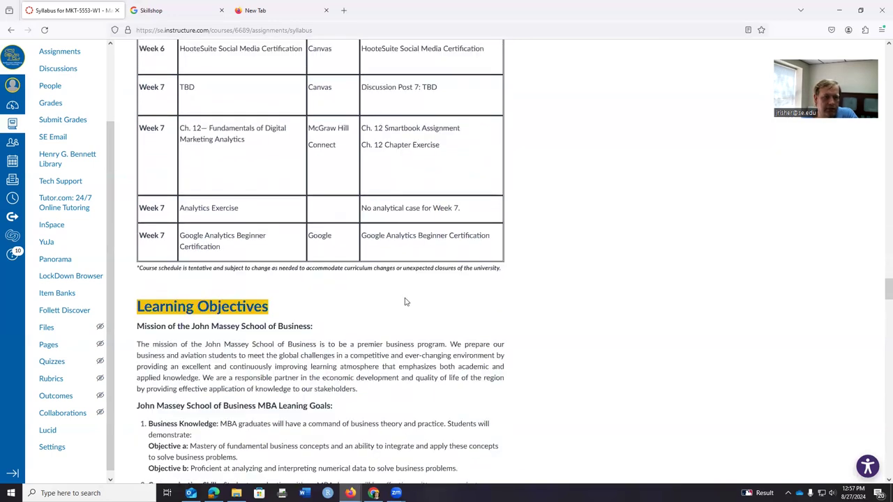
scroll(446, 286, down, 5)
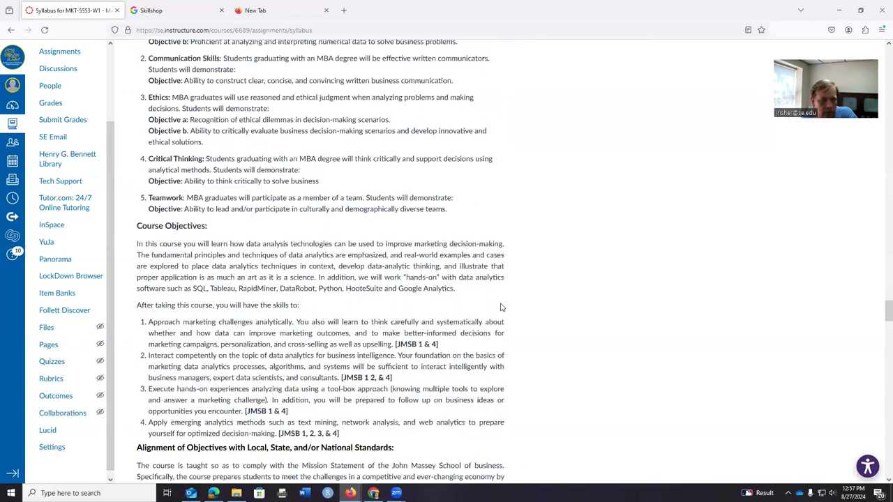
scroll(501, 303, down, 4)
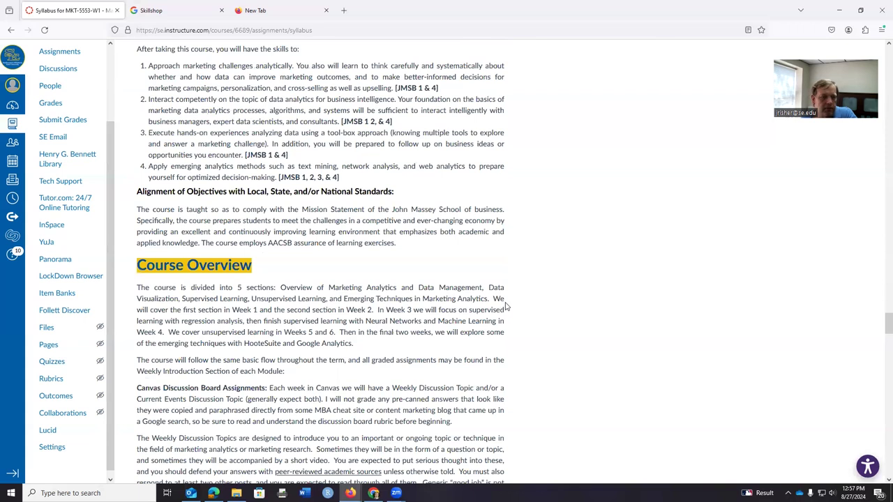
scroll(504, 305, down, 10)
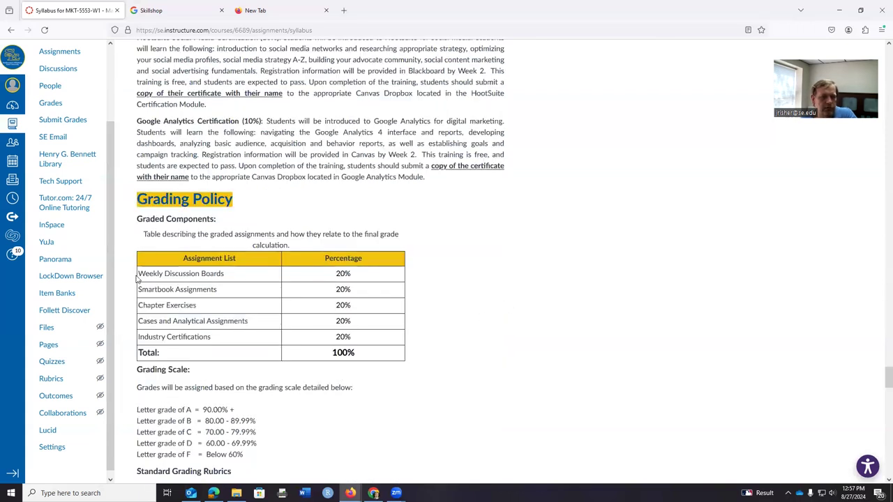
drag(137, 274, 401, 275)
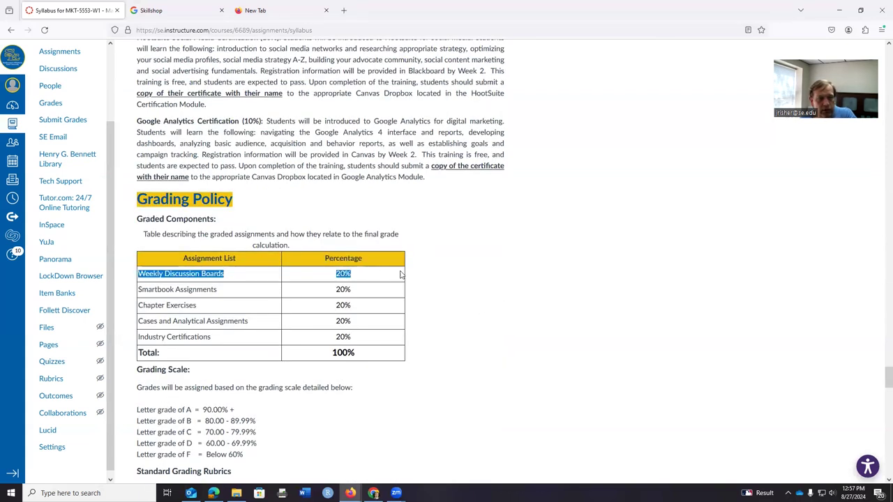
click(460, 277)
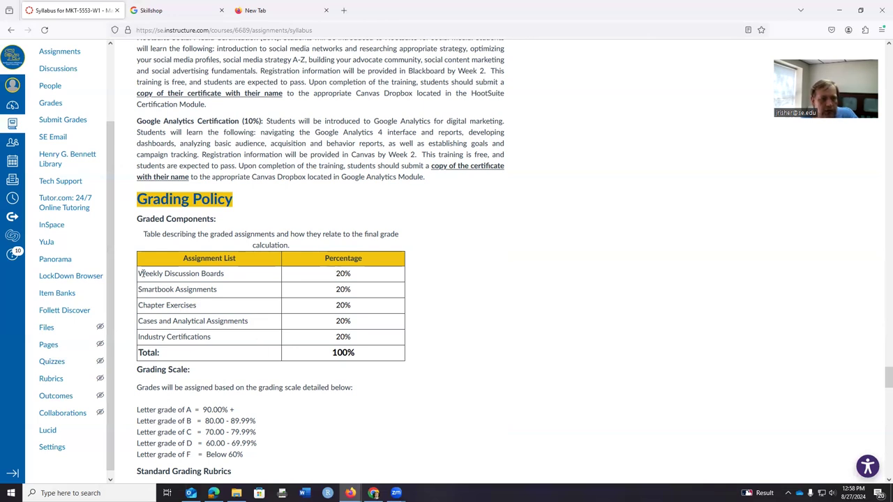
drag(138, 274, 373, 279)
click(379, 281)
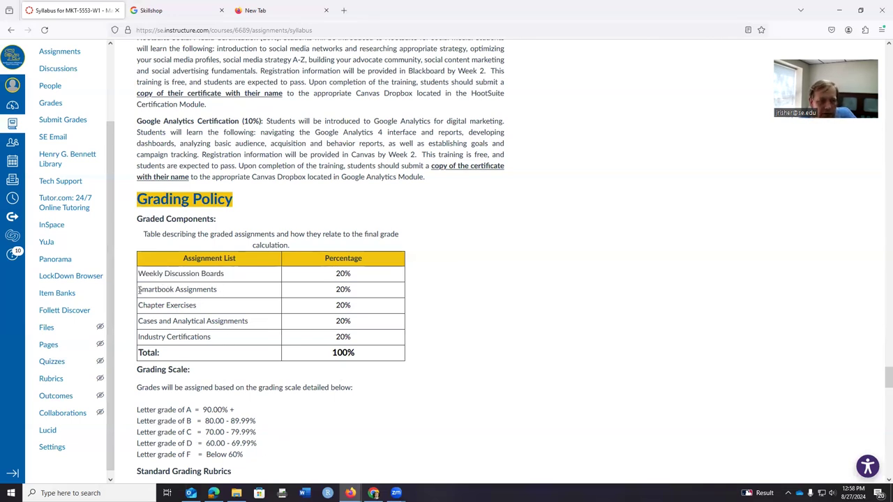
drag(140, 290, 388, 295)
click(389, 295)
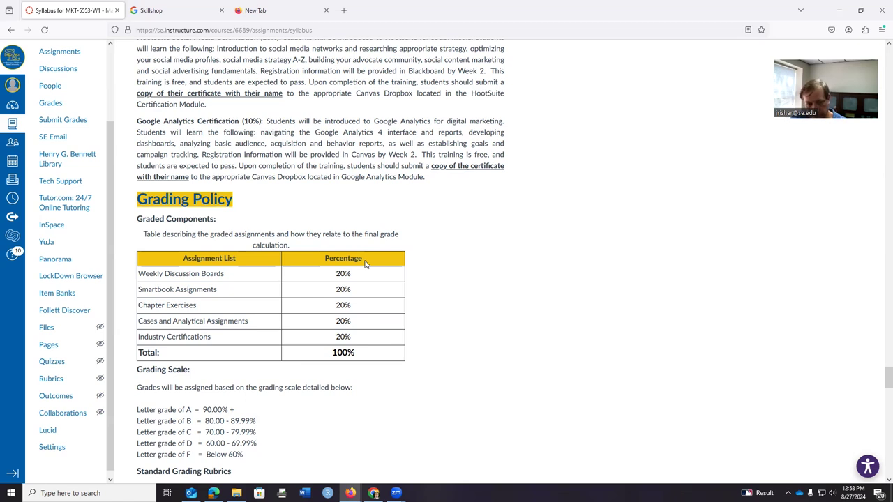
Step: Go back to Modules and scroll to Week 2's AI Studio download instructions document
scroll(335, 279, down, 10)
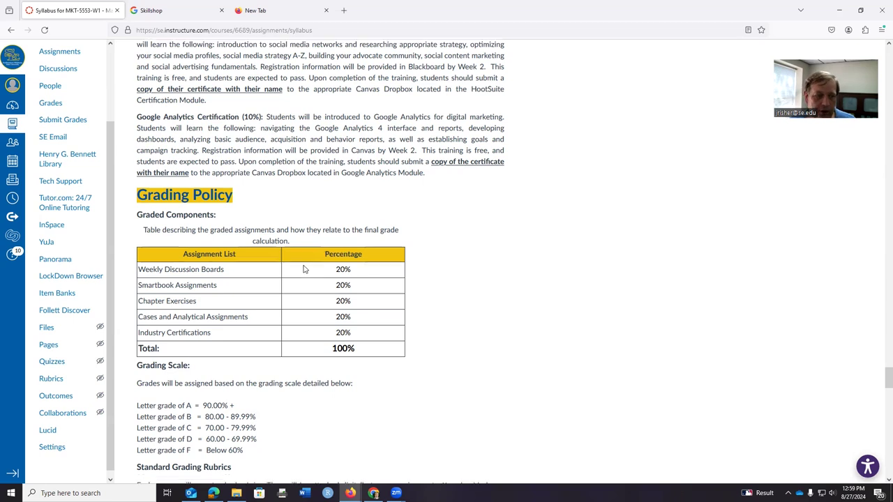
scroll(307, 298, down, 10)
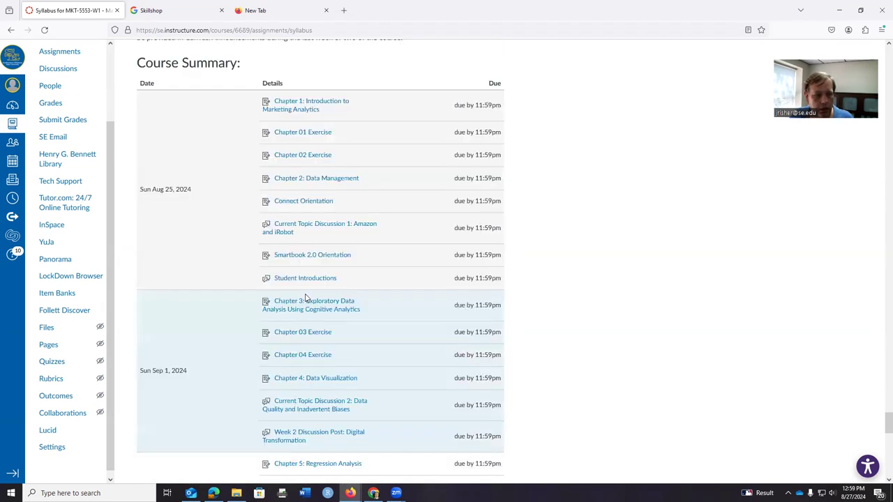
scroll(303, 299, up, 8)
scroll(383, 227, up, 5)
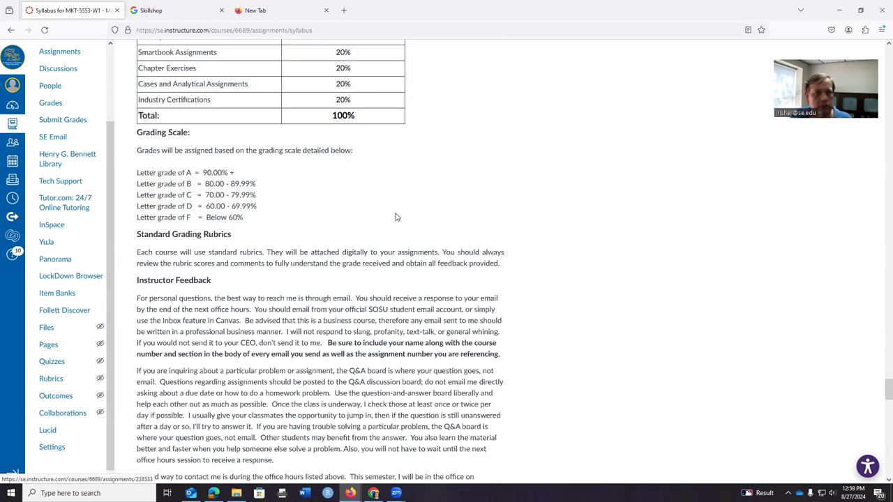
scroll(593, 223, up, 5)
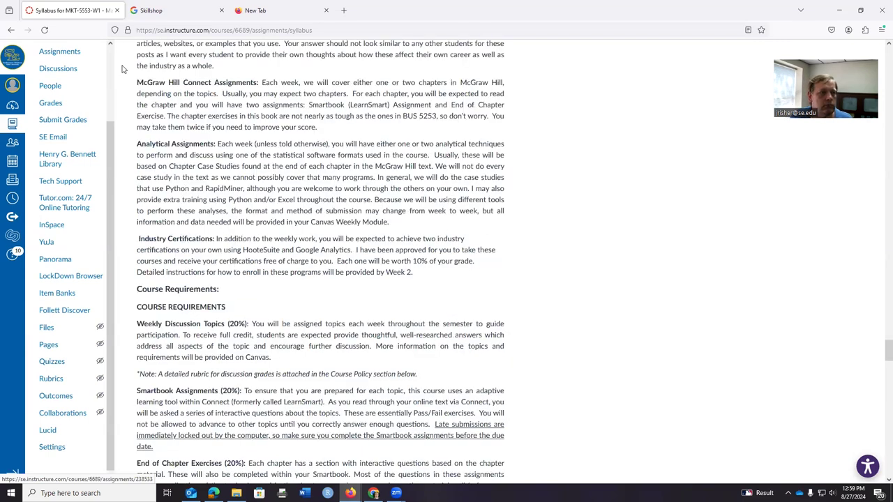
scroll(382, 414, up, 10)
scroll(298, 344, up, 10)
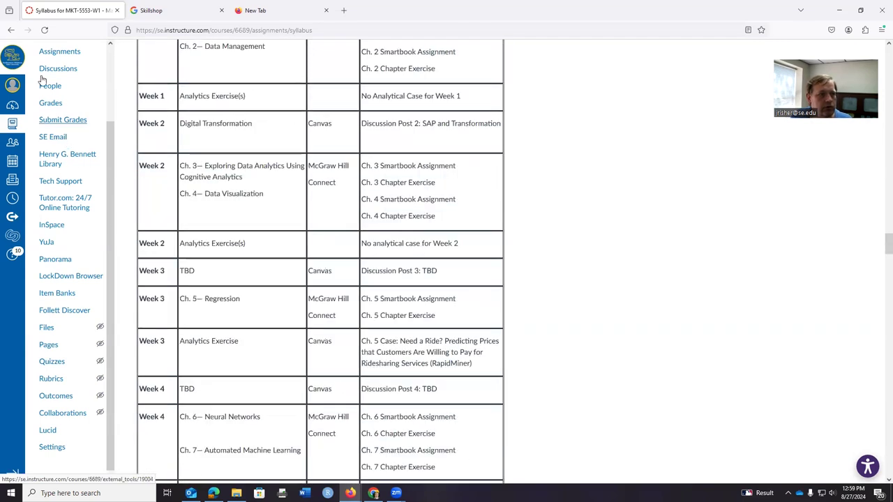
scroll(52, 133, up, 3)
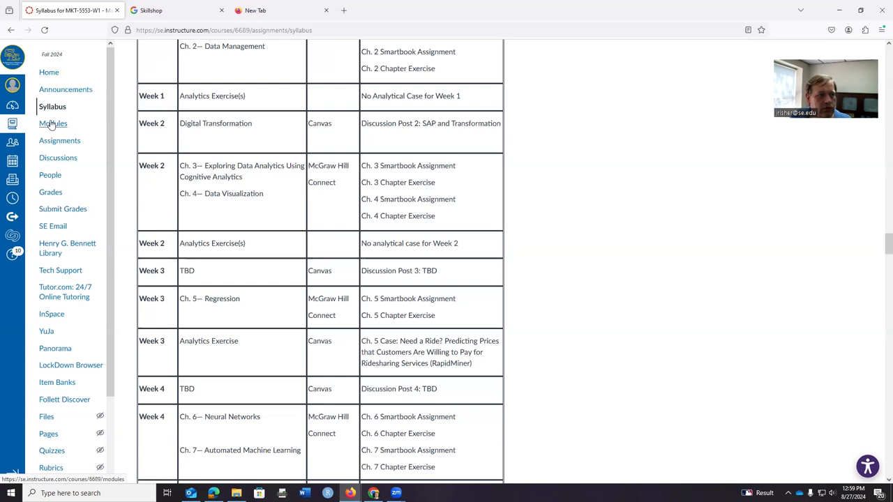
click(52, 124)
scroll(664, 233, down, 10)
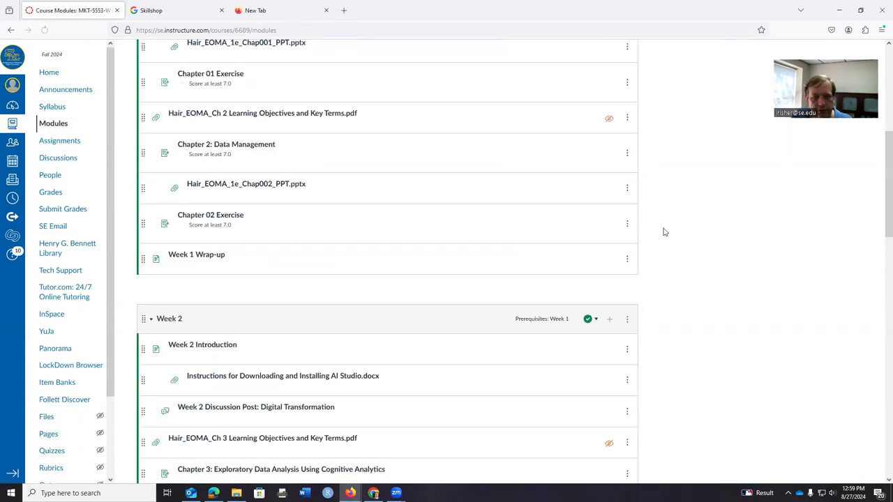
scroll(834, 318, down, 2)
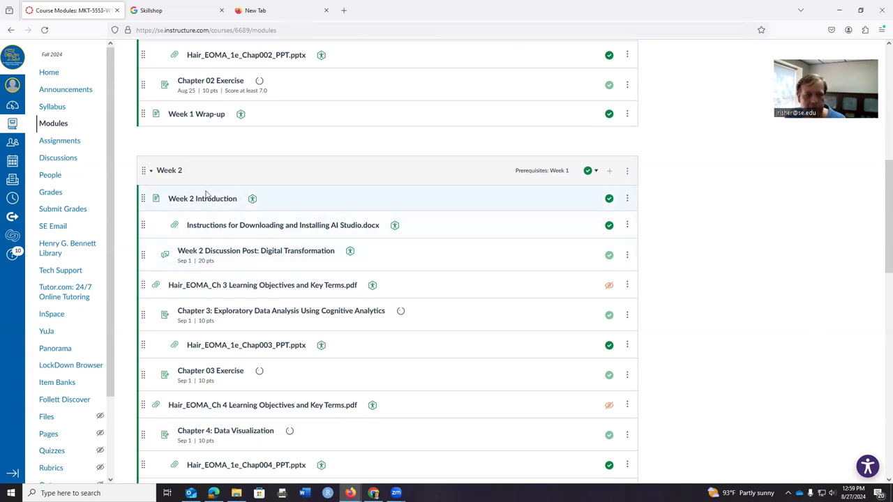
scroll(391, 296, down, 2)
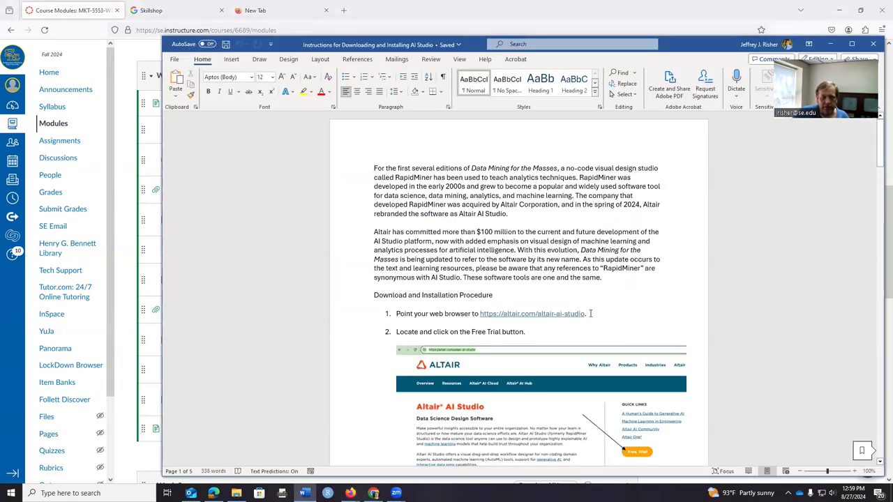
click(588, 314)
drag(506, 315, 481, 314)
right_click(486, 315)
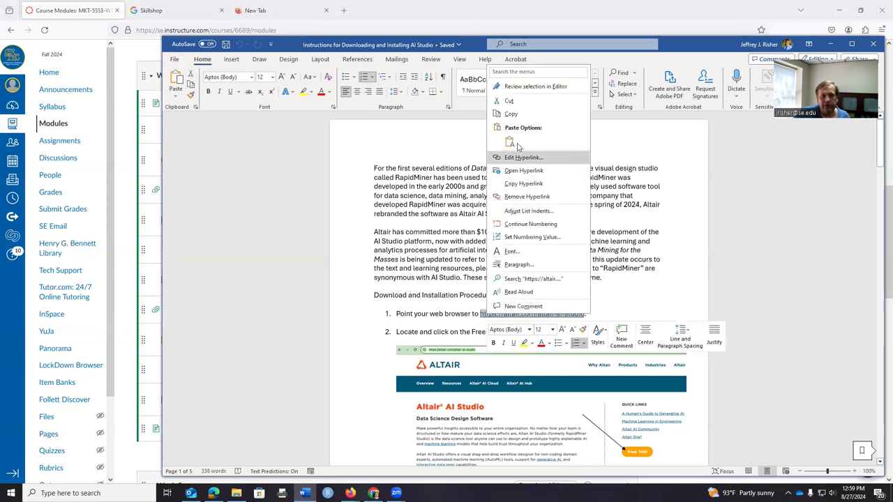
click(513, 114)
click(751, 300)
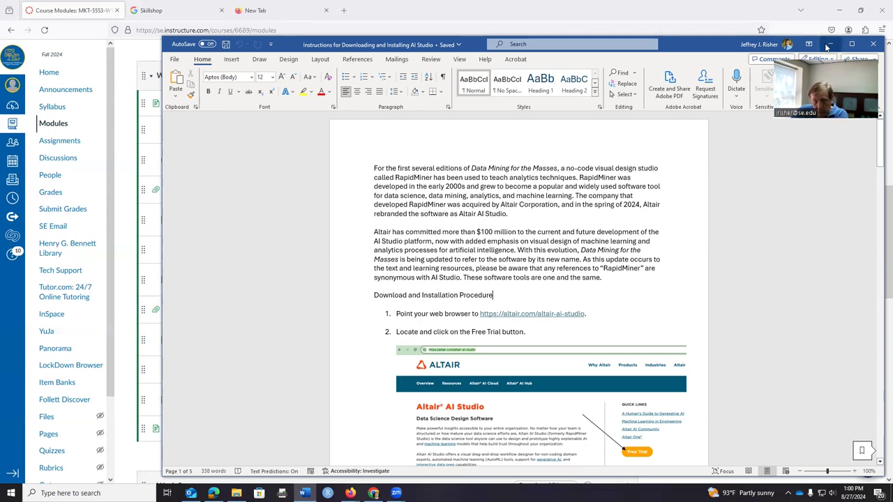
click(150, 129)
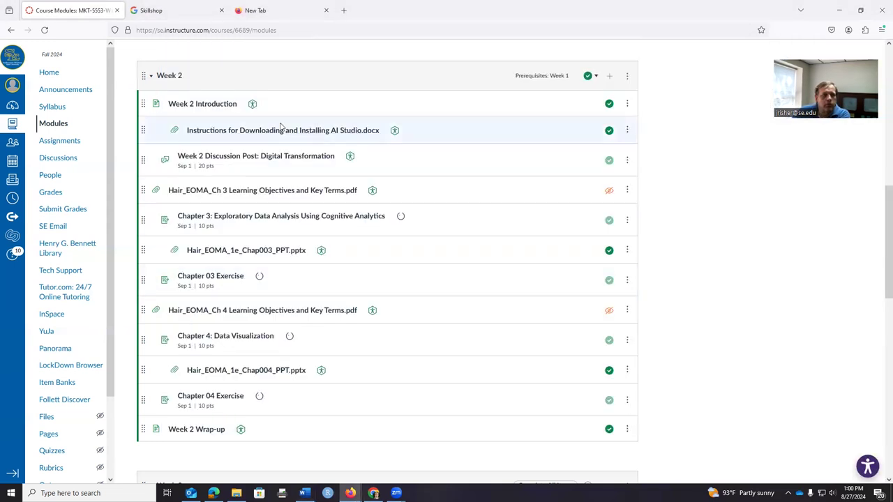
Step: Load the copied Altair AI Studio page in the new tab and click Free Trial
click(241, 12)
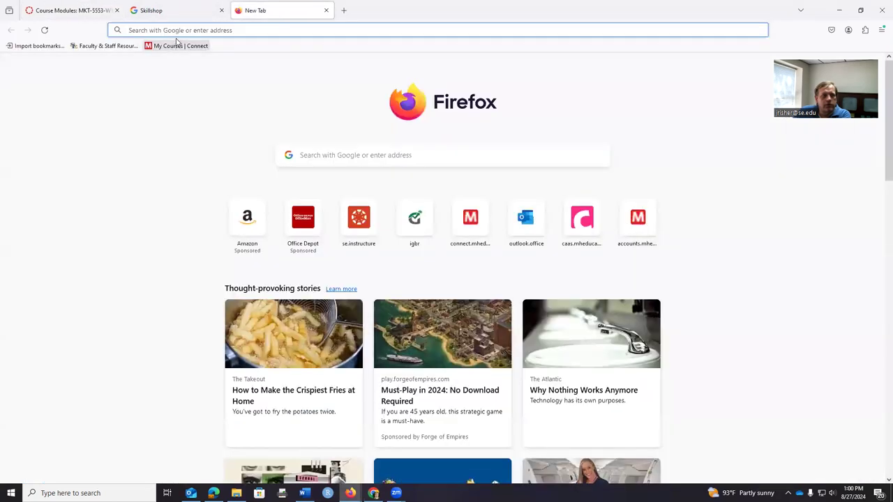
right_click(180, 30)
key(Escape)
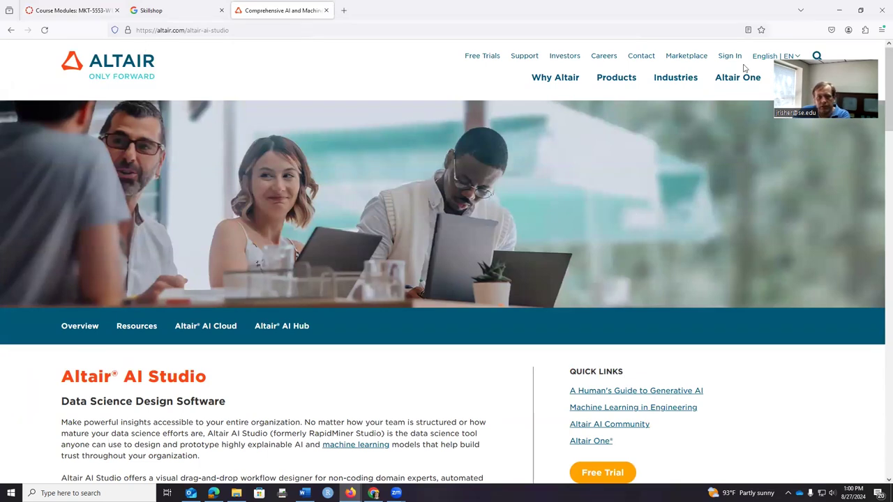
scroll(370, 226, down, 3)
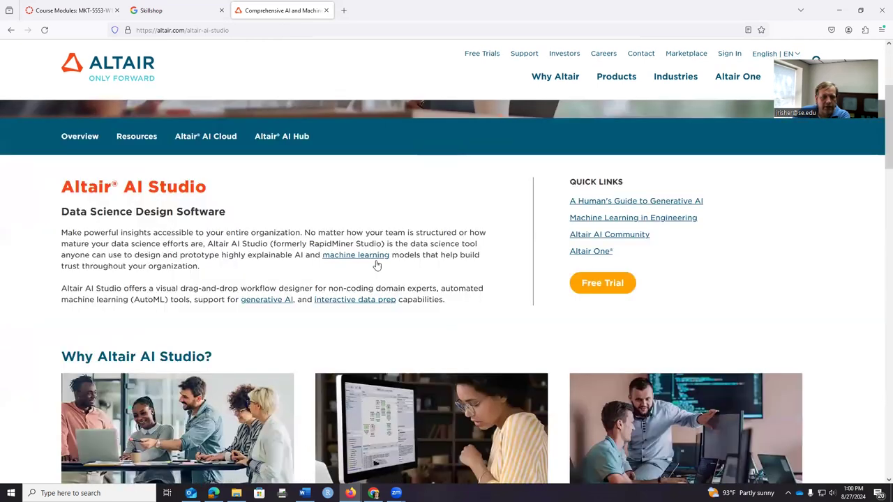
click(603, 286)
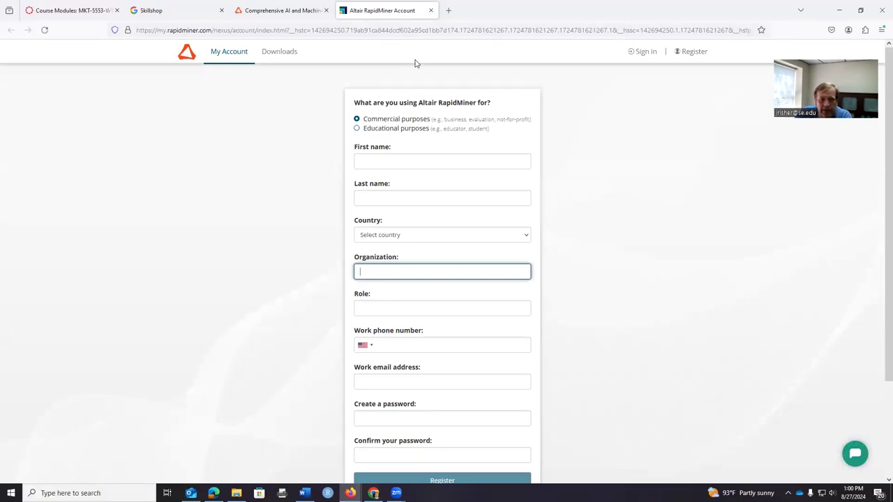
Step: Mark the registration as Educational purposes and choose Student as the role
scroll(423, 314, down, 3)
scroll(422, 314, up, 3)
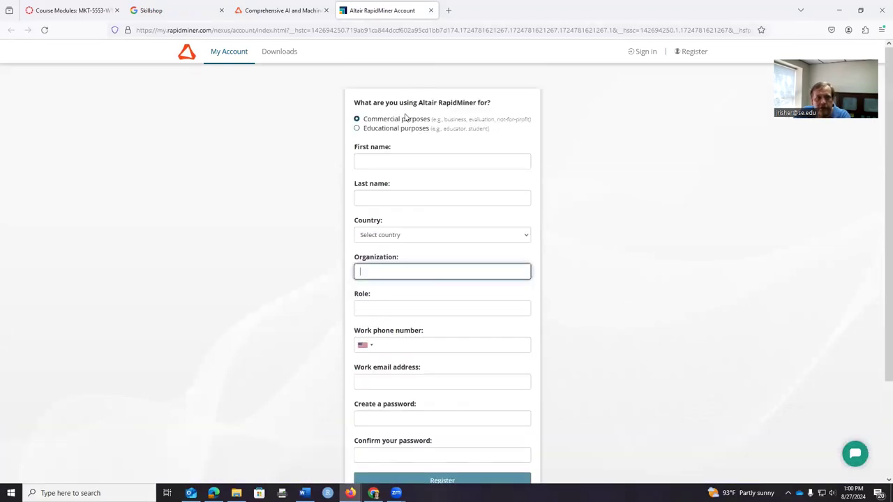
click(357, 129)
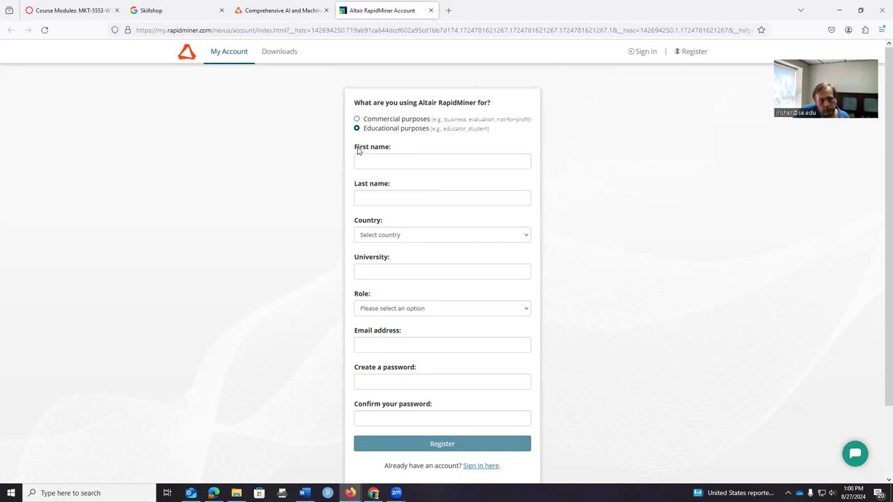
click(491, 316)
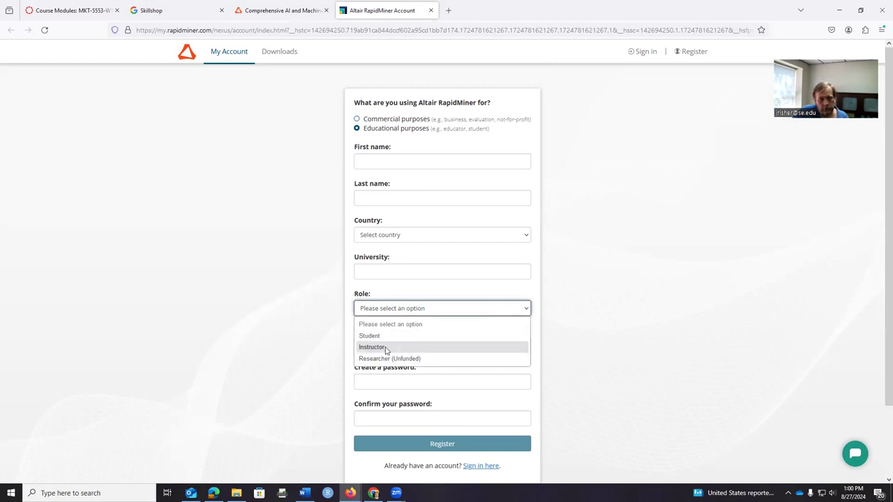
click(456, 311)
click(586, 300)
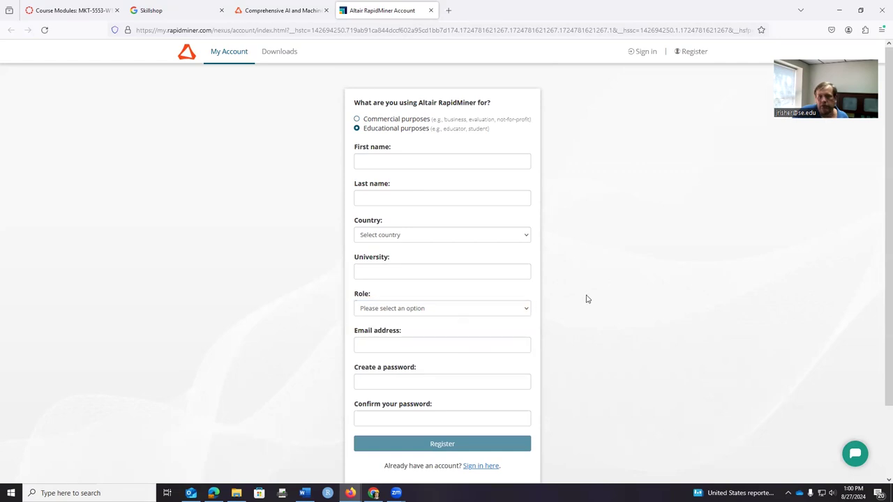
click(402, 312)
click(395, 334)
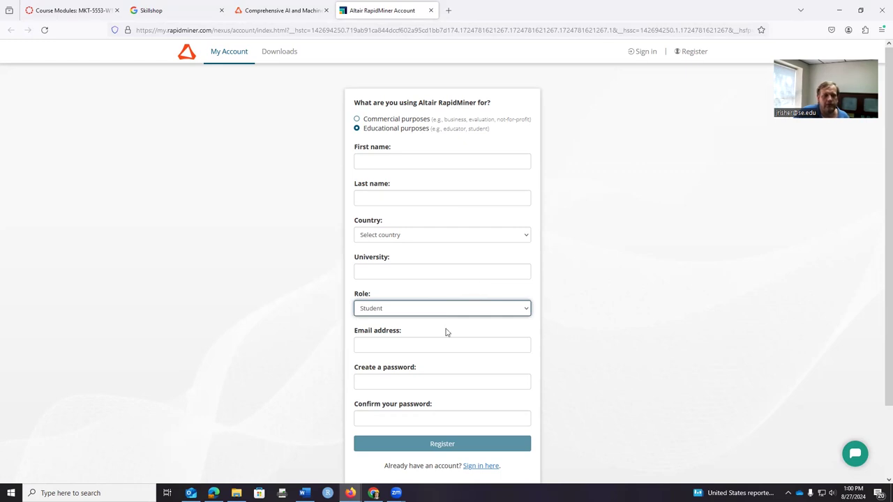
click(572, 321)
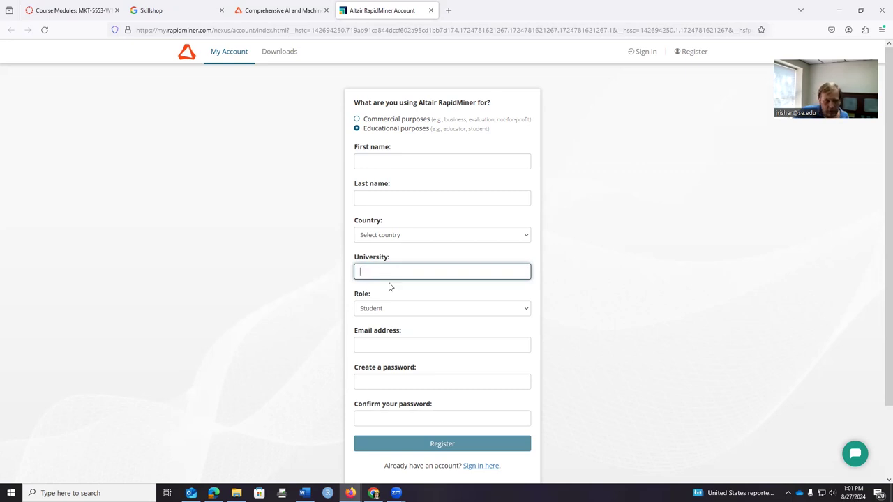
Step: Look over the email, name and password fields, then go to the Downloads page
click(388, 349)
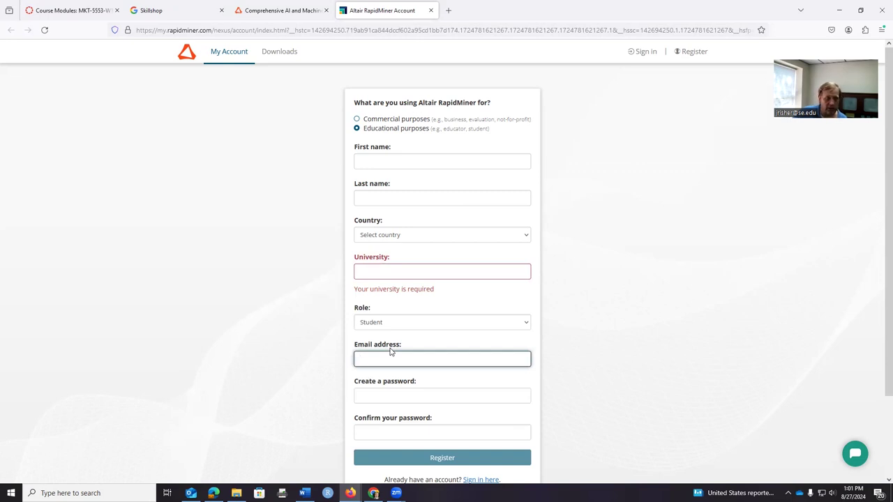
click(405, 164)
click(404, 197)
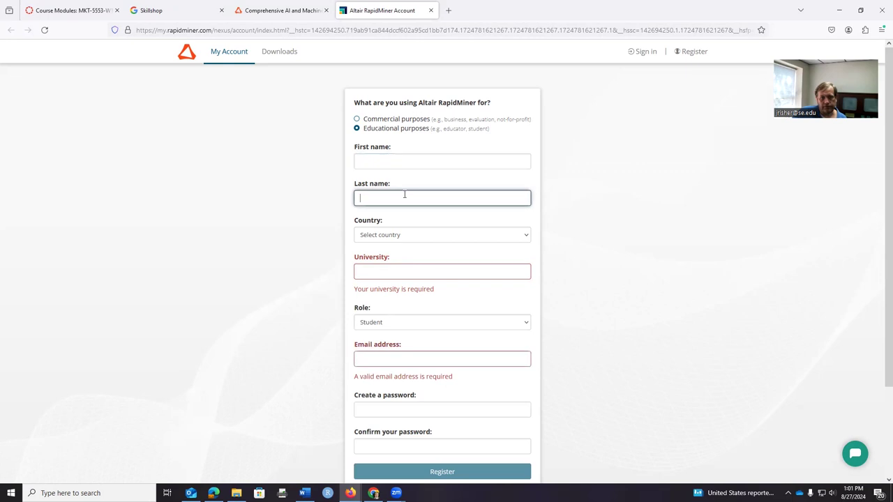
scroll(470, 295, down, 3)
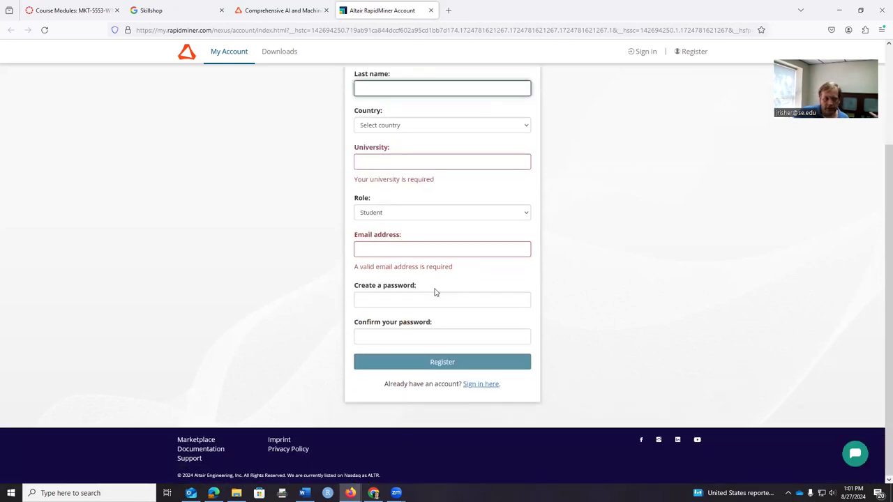
click(395, 300)
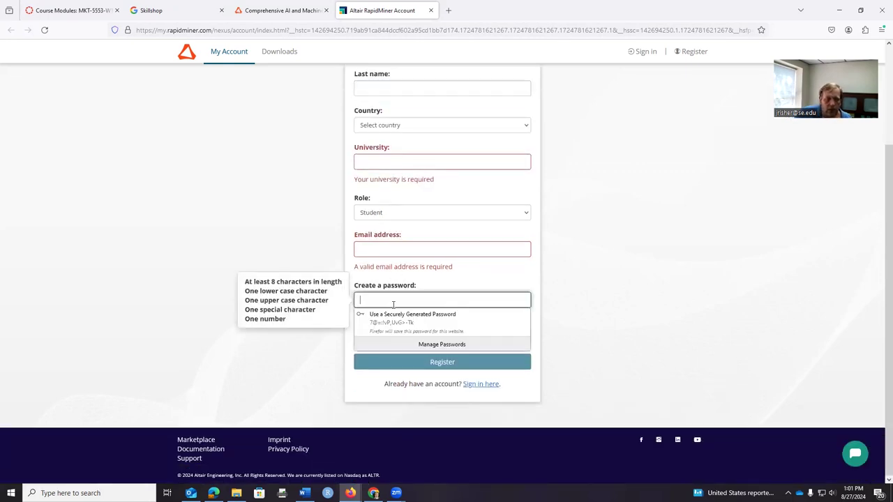
click(515, 271)
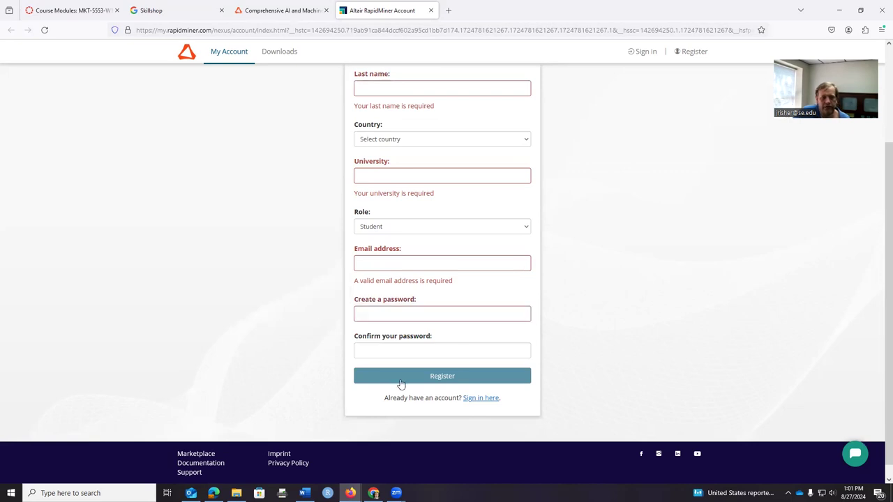
scroll(383, 441, down, 1)
scroll(599, 390, up, 2)
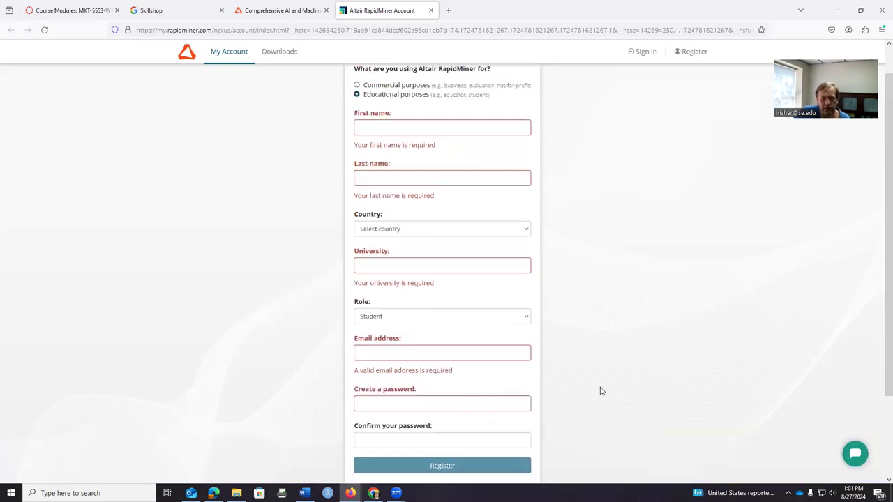
scroll(600, 391, up, 1)
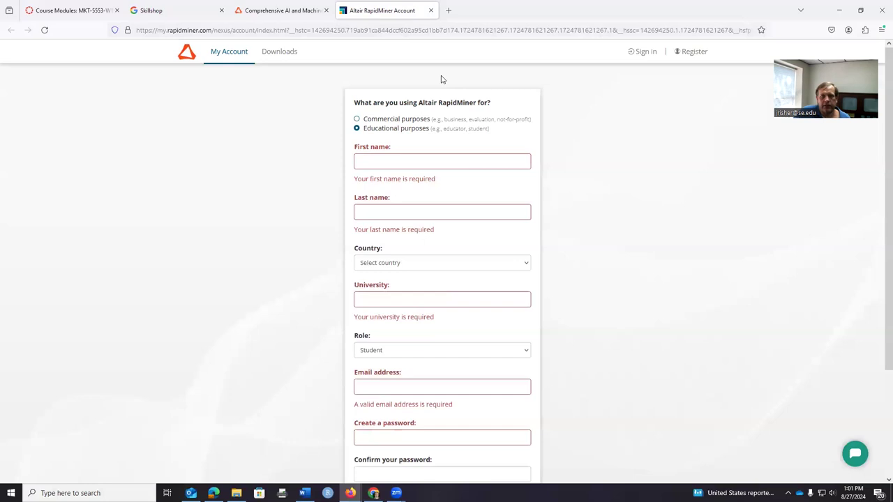
click(276, 53)
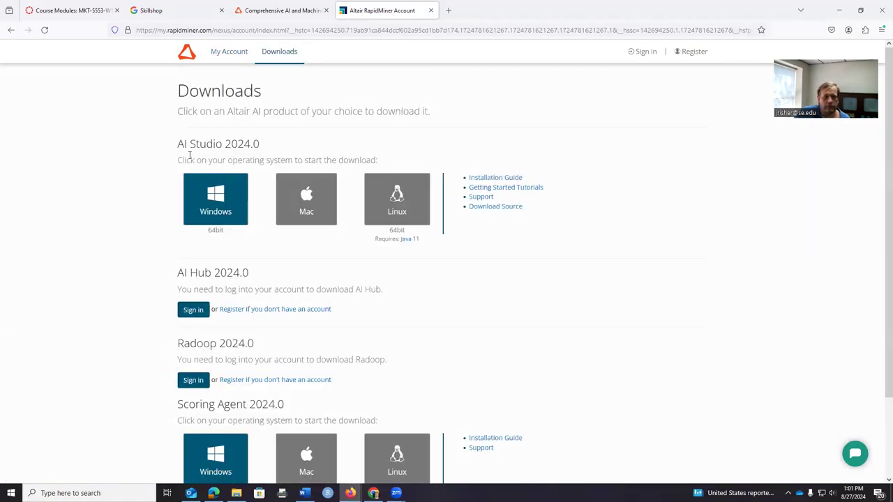
Step: Scroll through the AI Studio 2024.0 downloads, then minimize Firefox with Win+D
scroll(510, 319, down, 2)
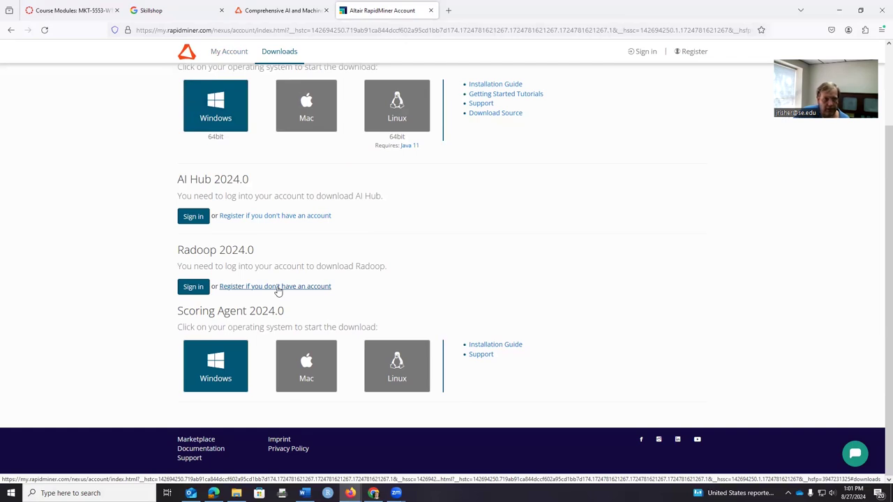
scroll(383, 289, up, 2)
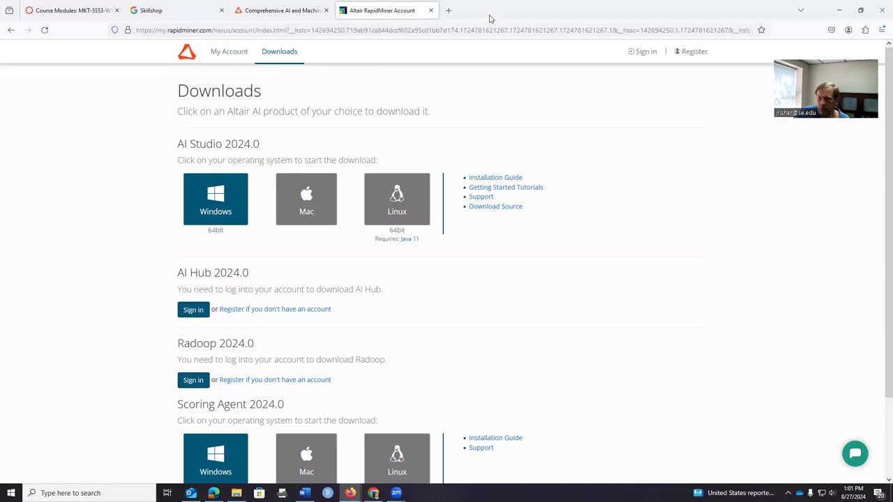
key(super+d)
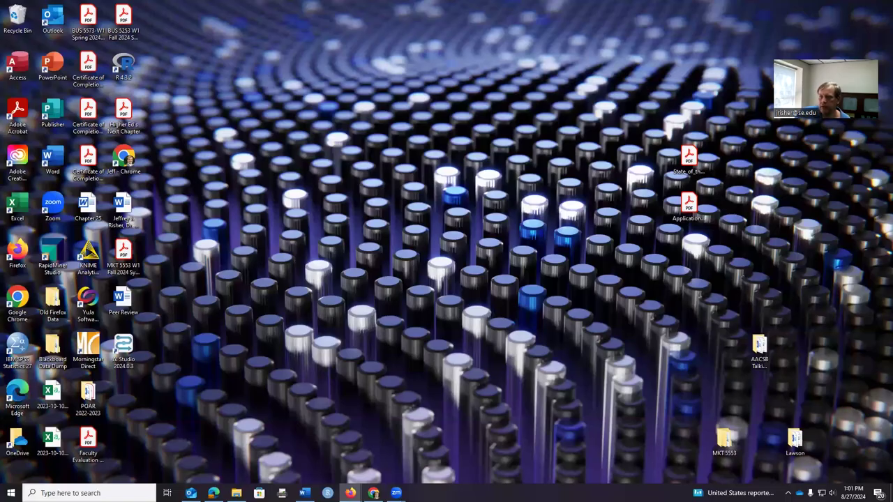
Step: Restore Firefox, open Licenses, and highlight the Free and Educational AI Studio license entries
key(super+d)
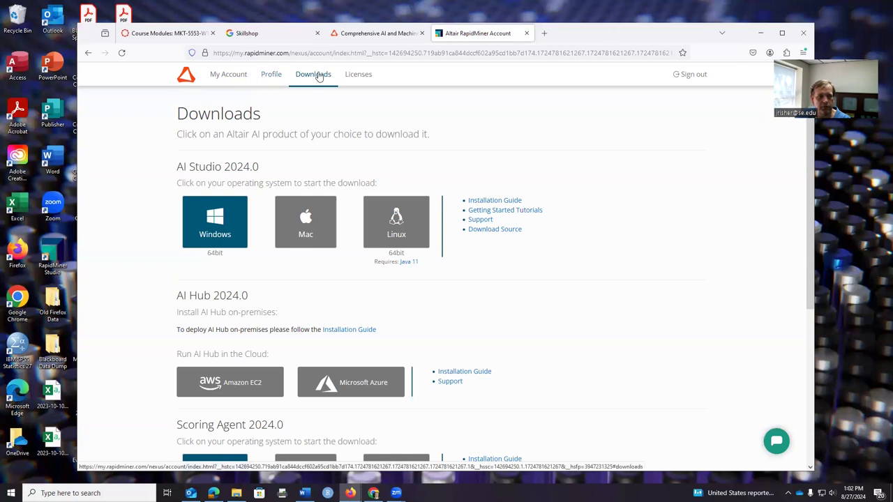
click(357, 75)
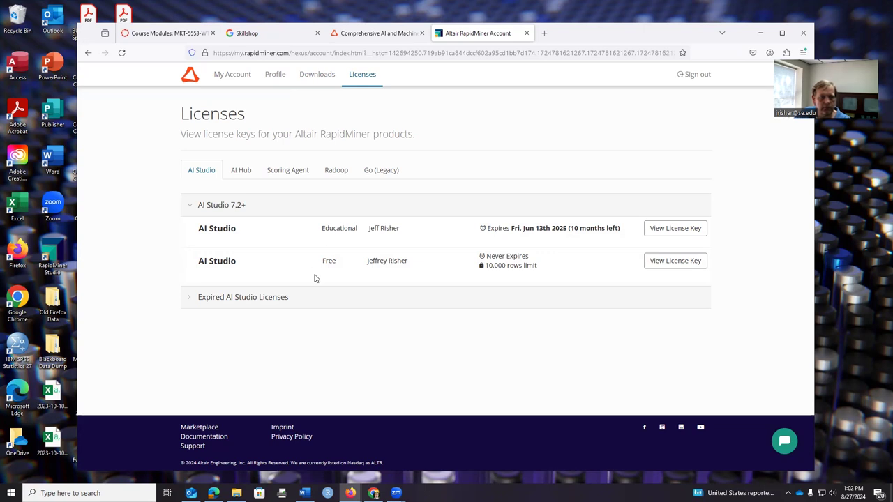
drag(321, 261, 449, 263)
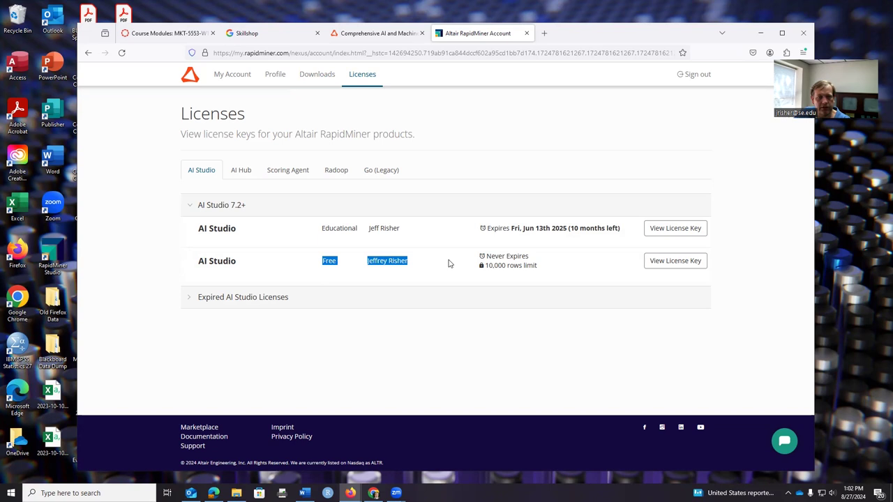
click(449, 263)
drag(343, 224, 418, 230)
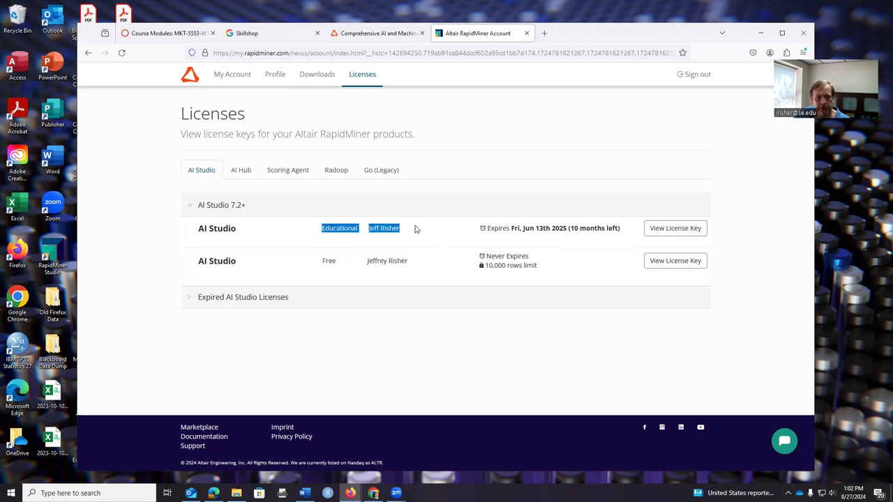
click(415, 233)
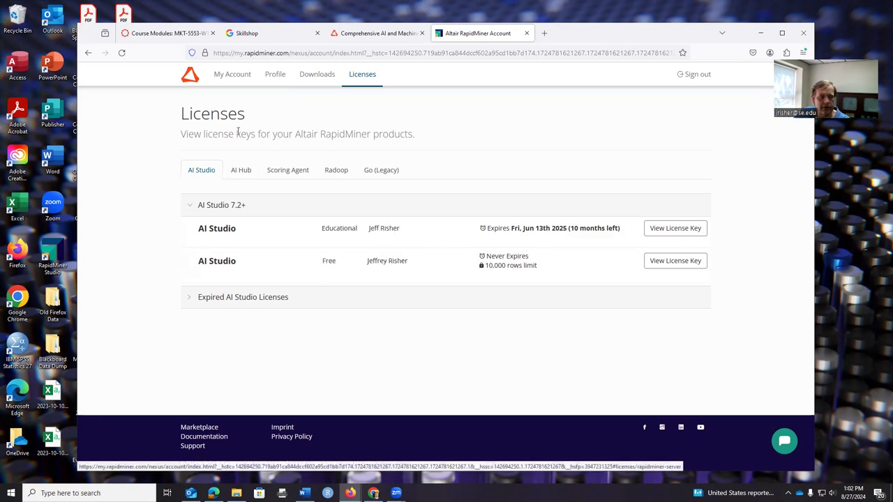
Step: Go back to Downloads, browse the products and check the previous-versions list without choosing one
click(318, 81)
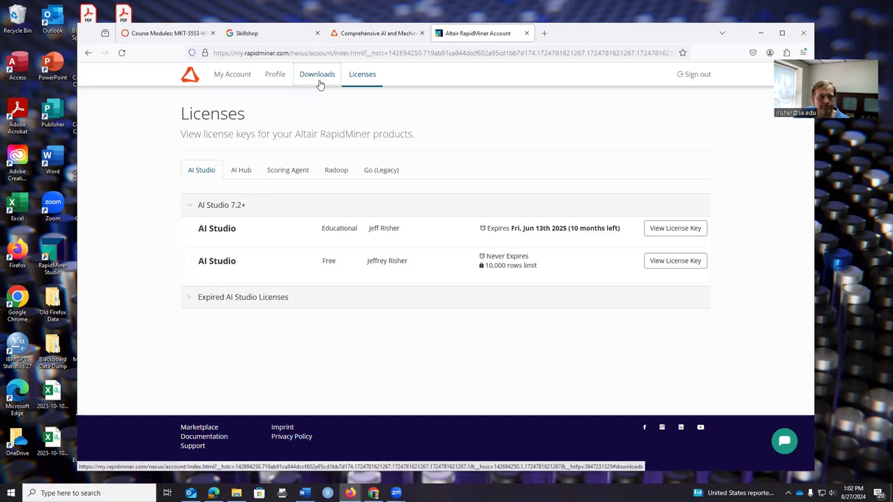
scroll(507, 295, down, 5)
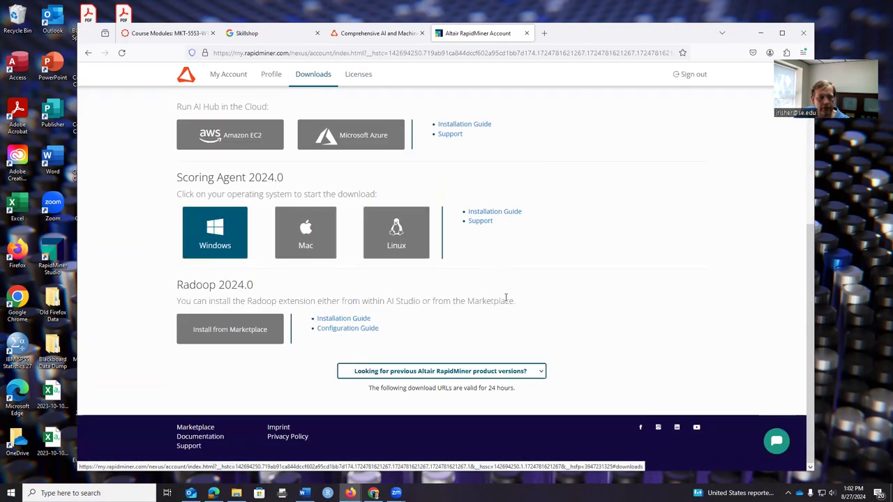
click(431, 375)
click(432, 375)
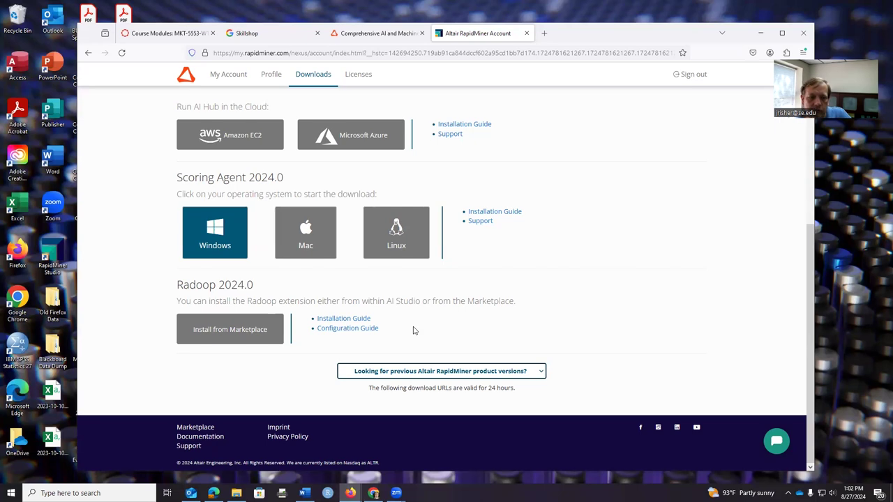
scroll(227, 279, up, 3)
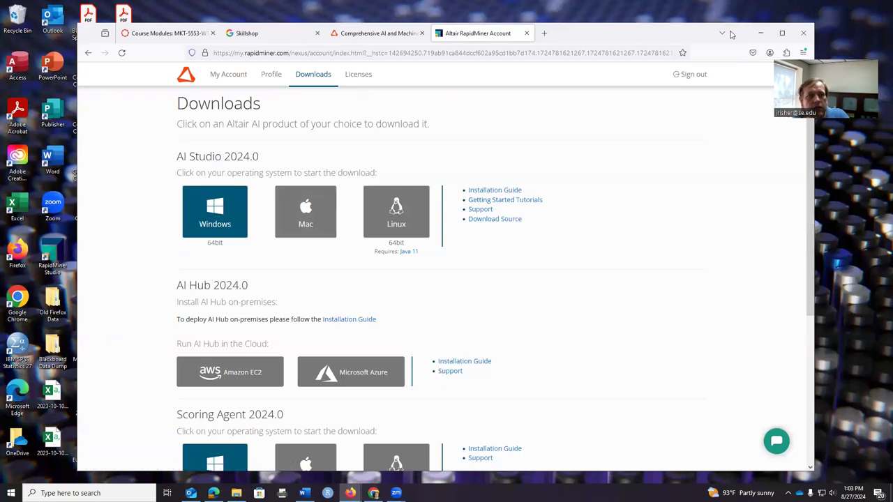
drag(670, 41, 747, 27)
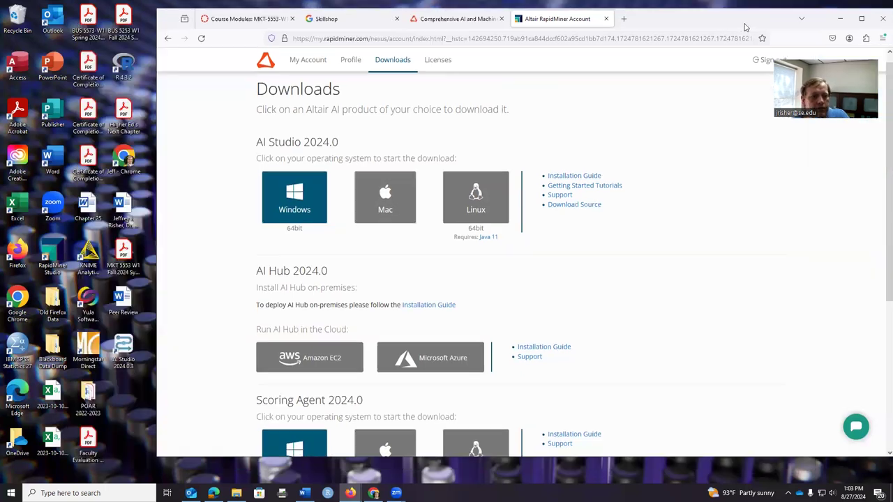
scroll(586, 427, down, 3)
scroll(447, 439, down, 2)
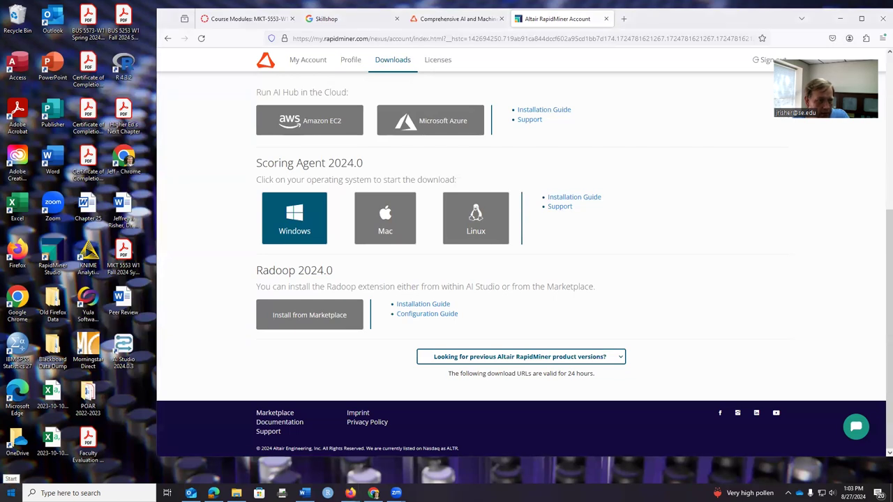
key(super)
scroll(85, 338, down, 15)
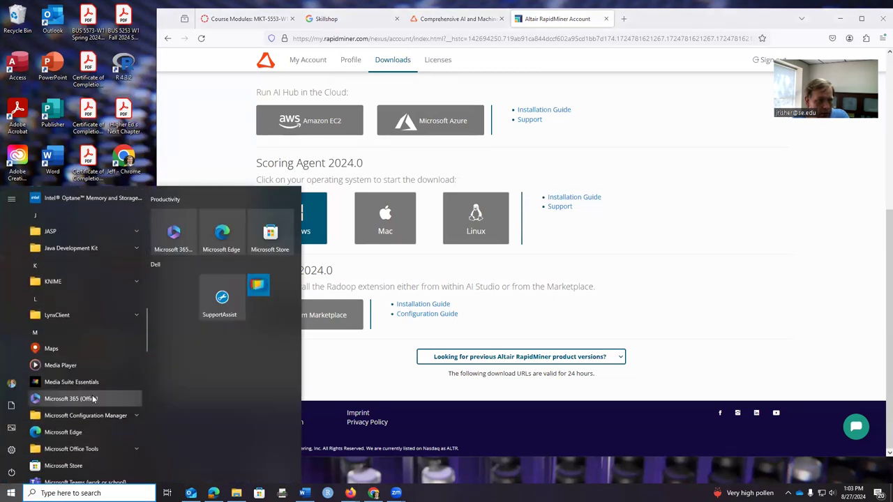
scroll(87, 323, down, 5)
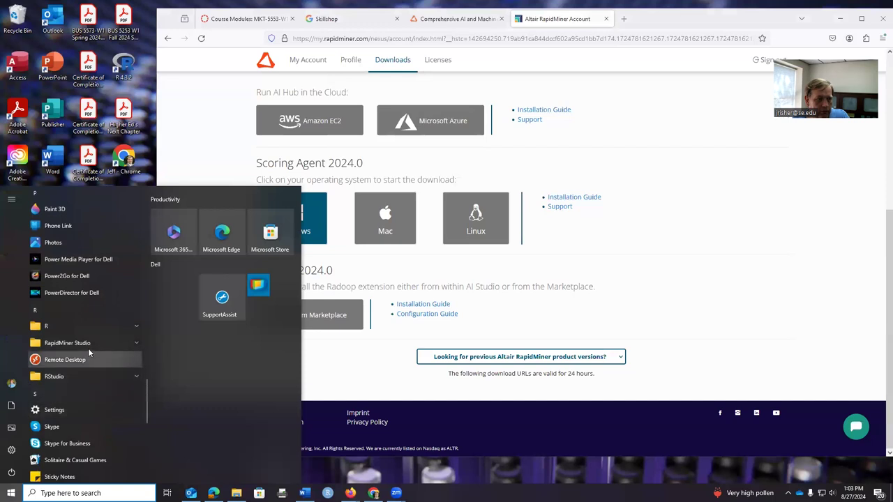
click(89, 345)
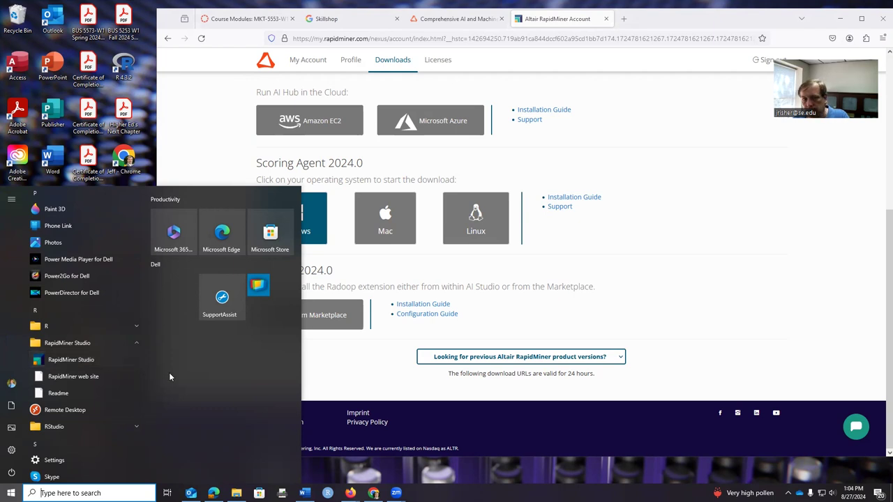
click(675, 288)
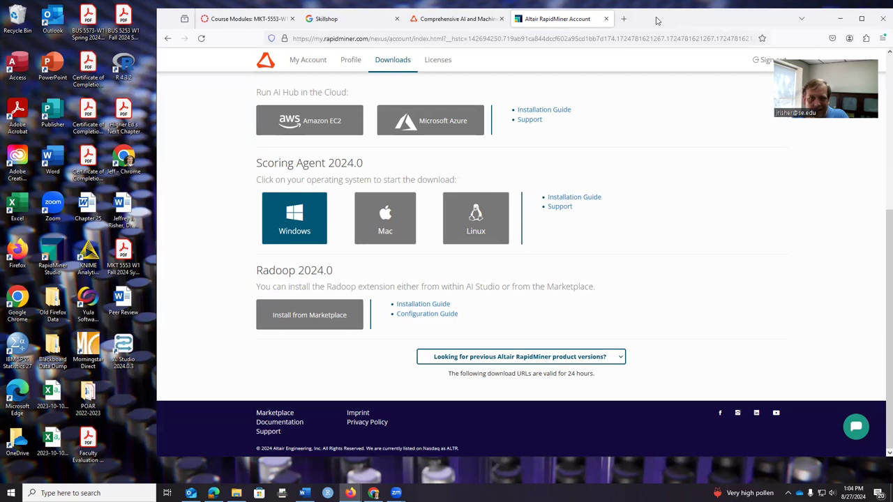
drag(649, 21, 635, 22)
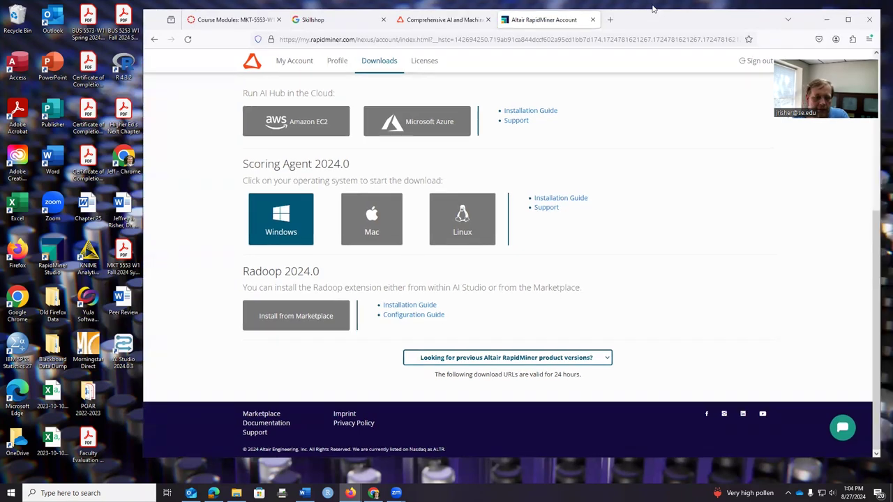
scroll(642, 218, up, 5)
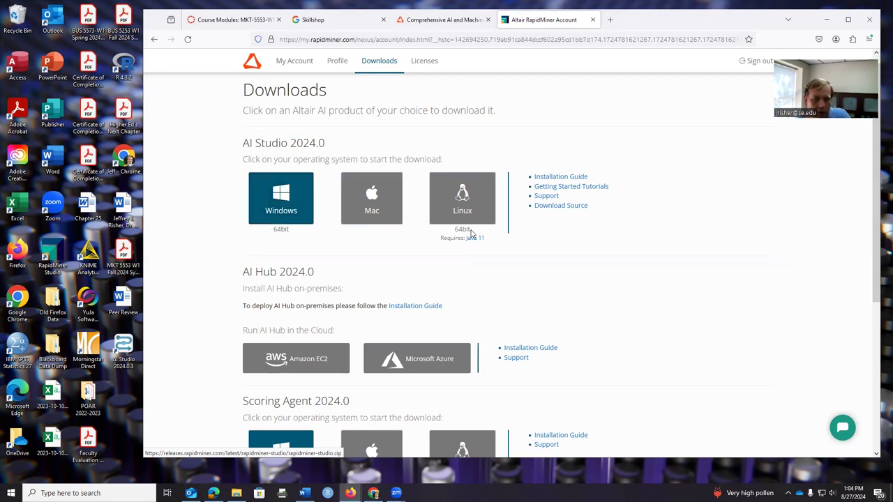
scroll(478, 230, down, 3)
scroll(501, 237, up, 3)
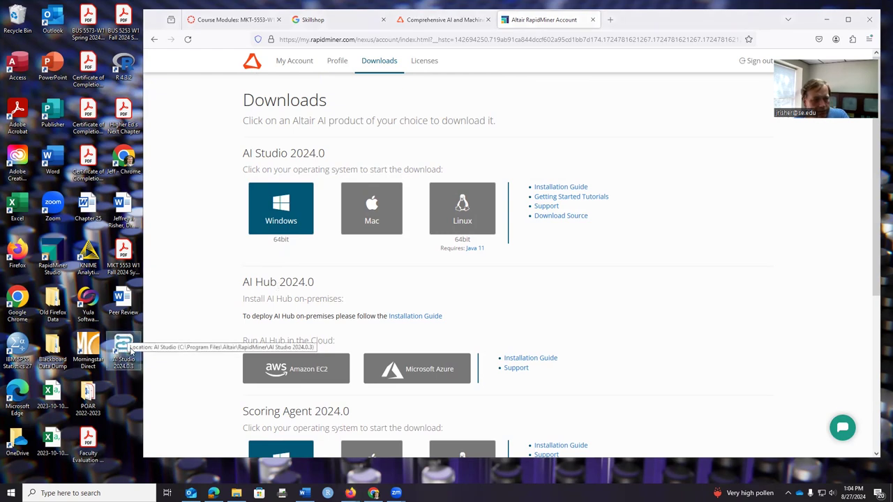
Step: Launch AI Studio 2024.0.3 from its desktop shortcut
click(126, 346)
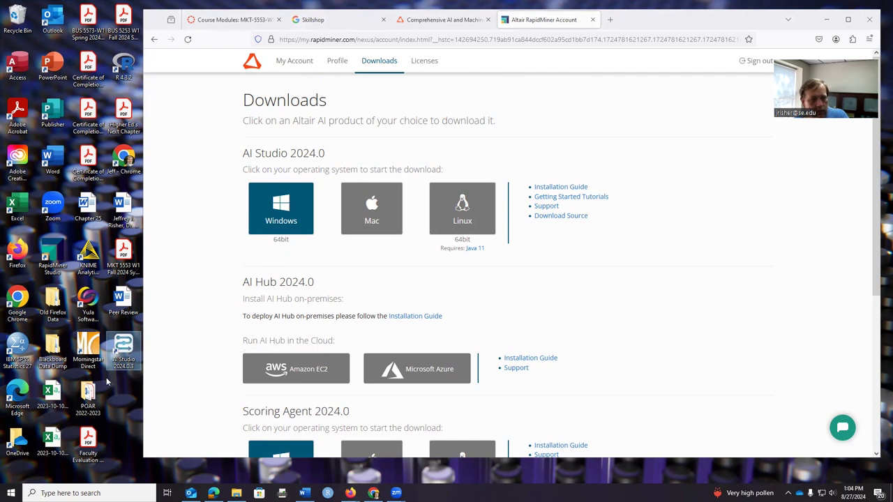
double_click(122, 358)
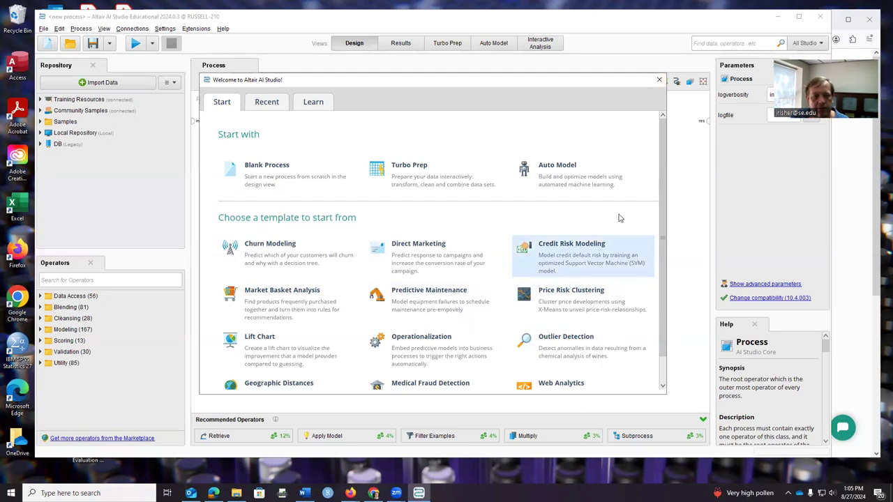
Step: Close the Welcome to Altair AI Studio dialog
click(642, 342)
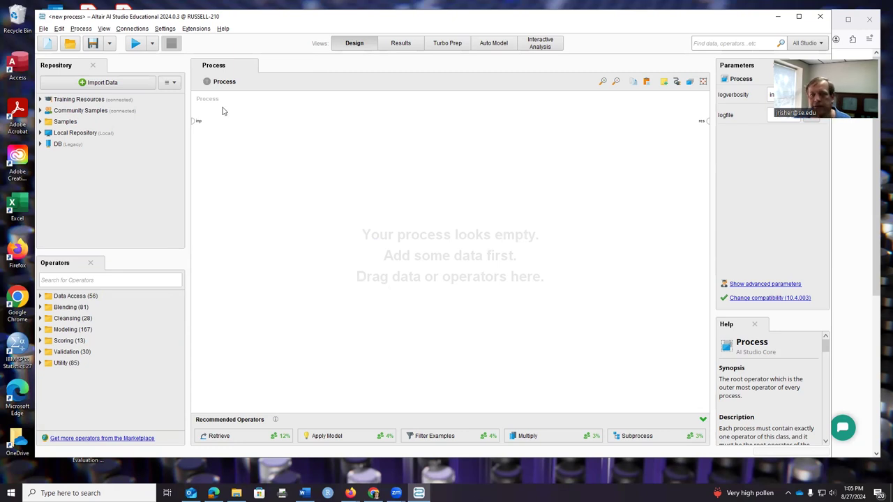
click(166, 29)
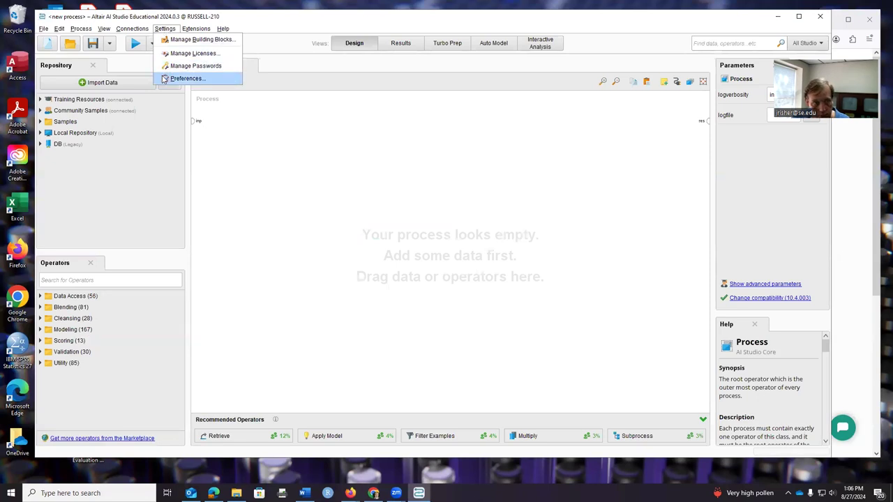
click(183, 53)
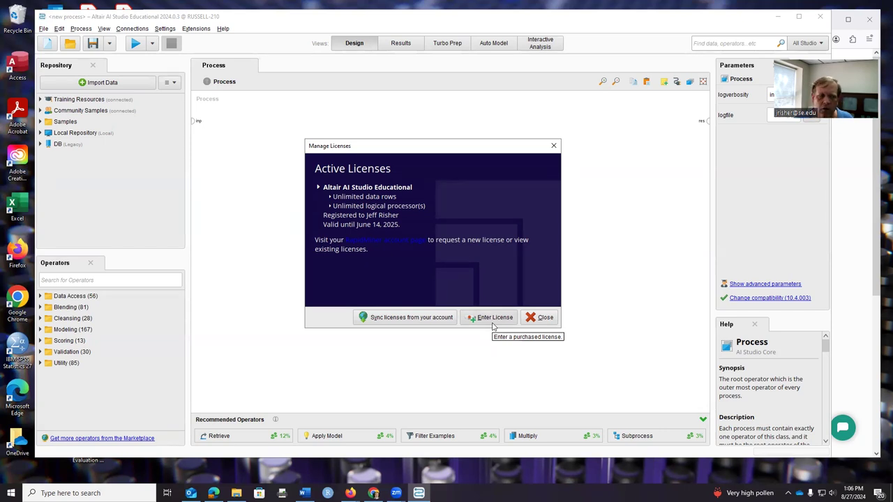
Step: Set Preferred License to RapidMiner License in Preferences > License and save
click(539, 318)
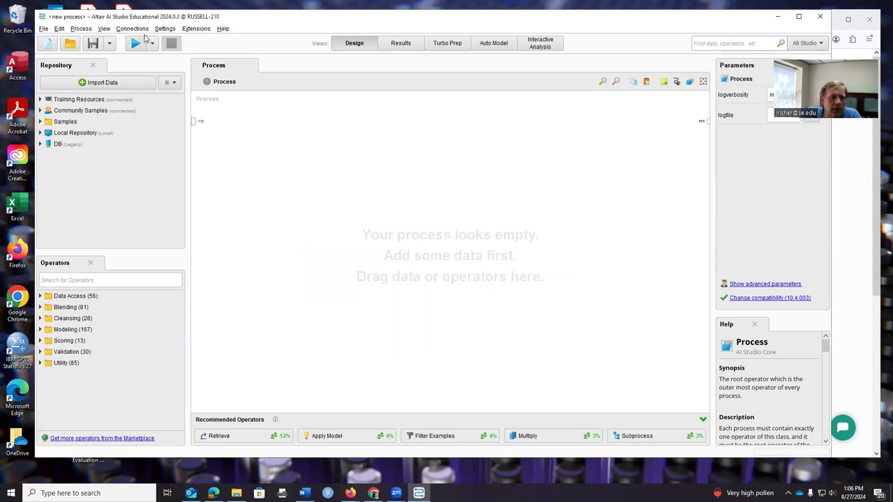
click(166, 29)
click(183, 78)
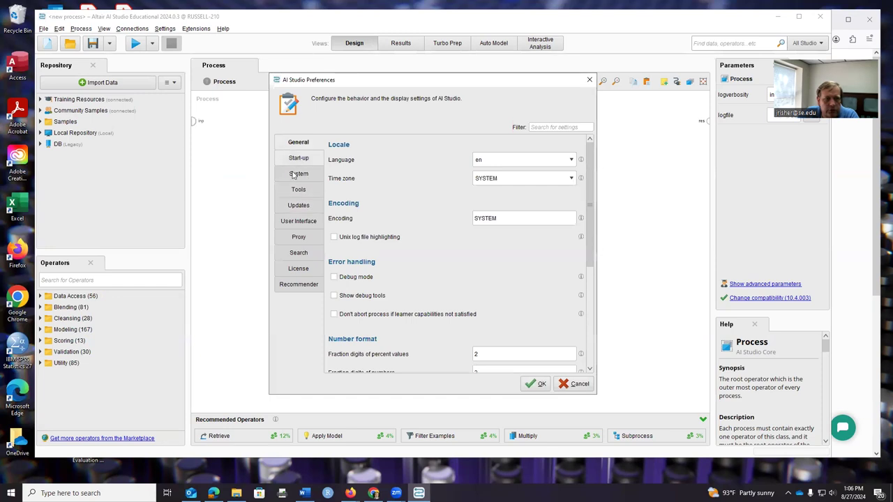
click(298, 271)
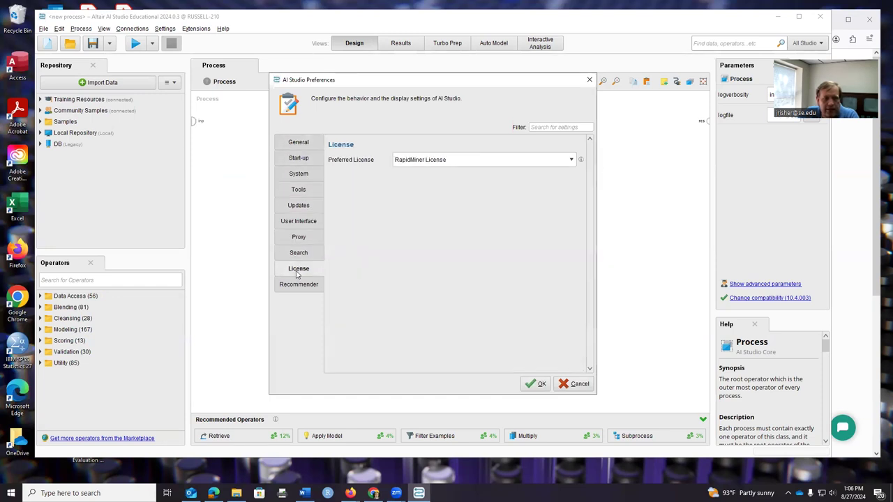
click(572, 160)
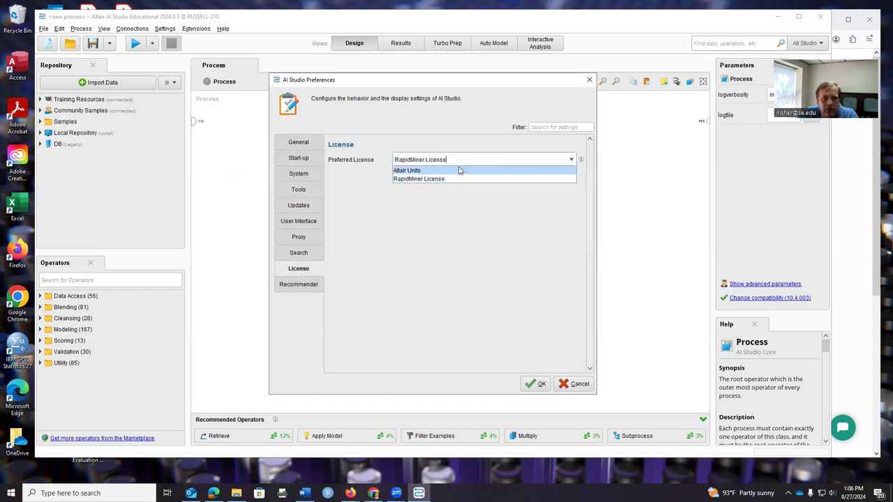
click(419, 170)
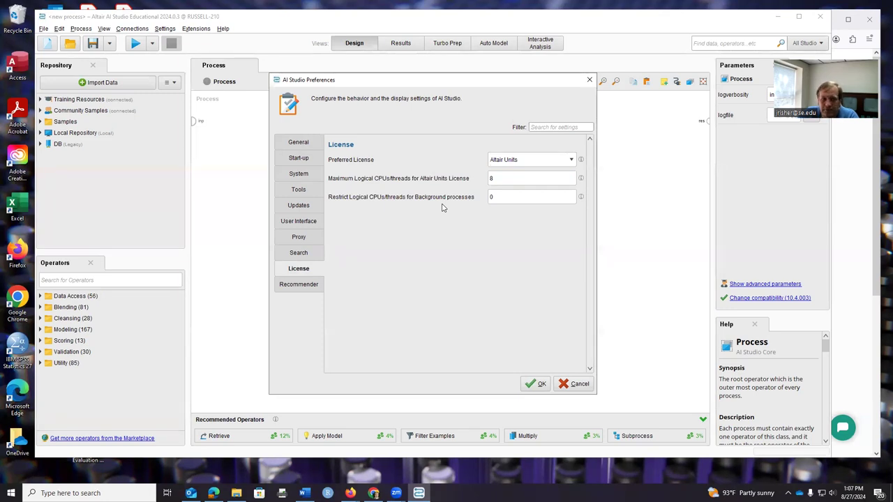
click(572, 160)
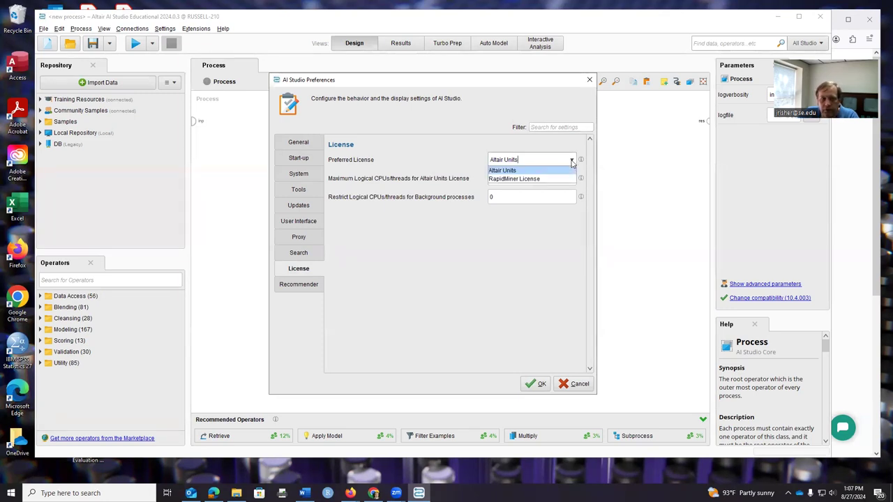
click(539, 180)
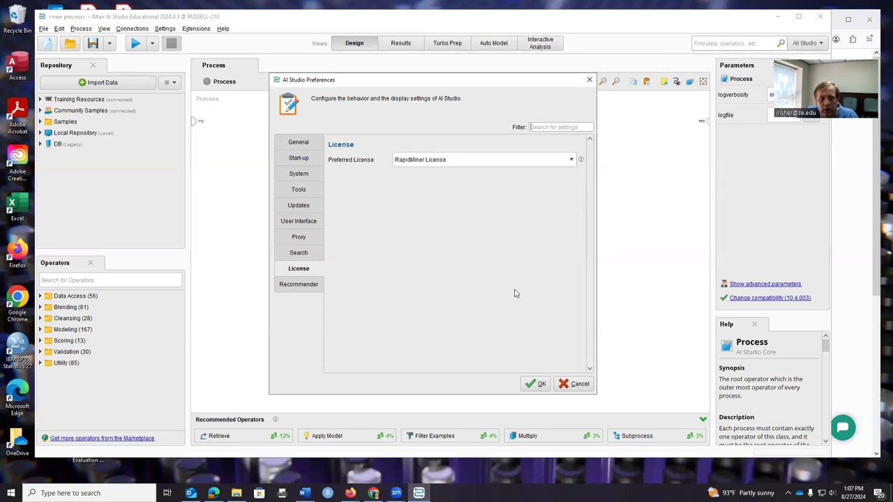
key(Return)
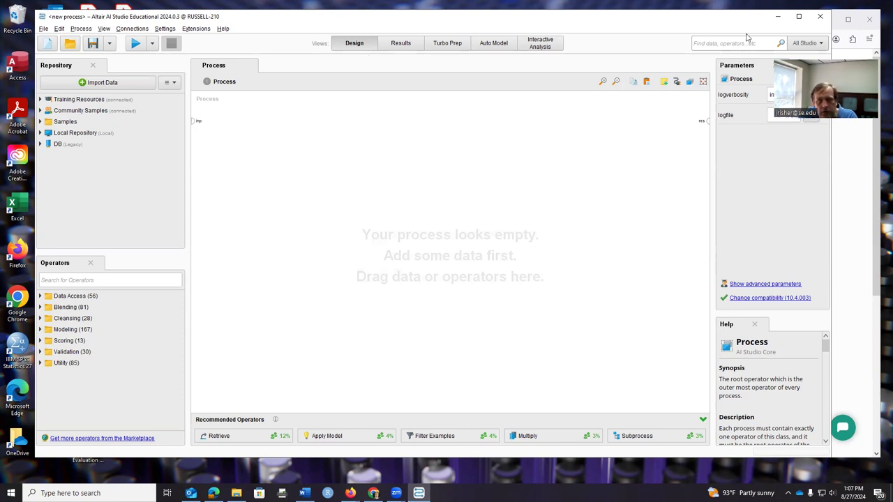
Step: Check the All Studio search scope, then expand Training Resources in the Repository panel
click(805, 44)
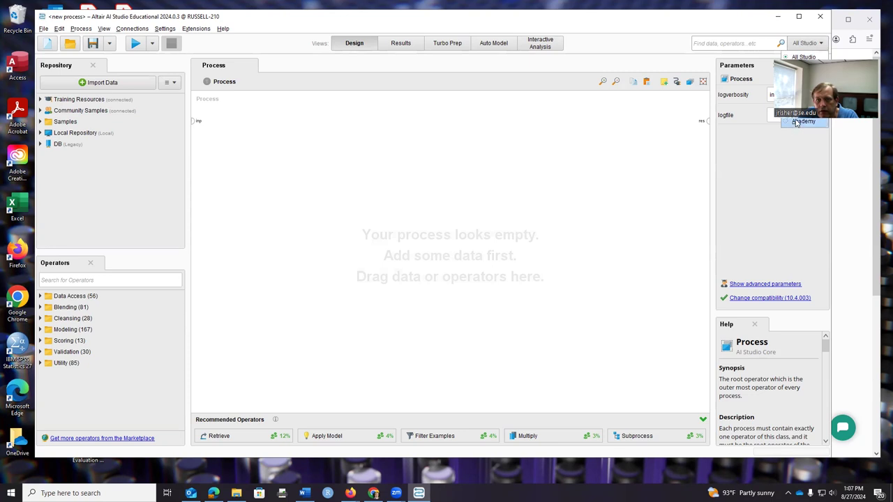
click(803, 57)
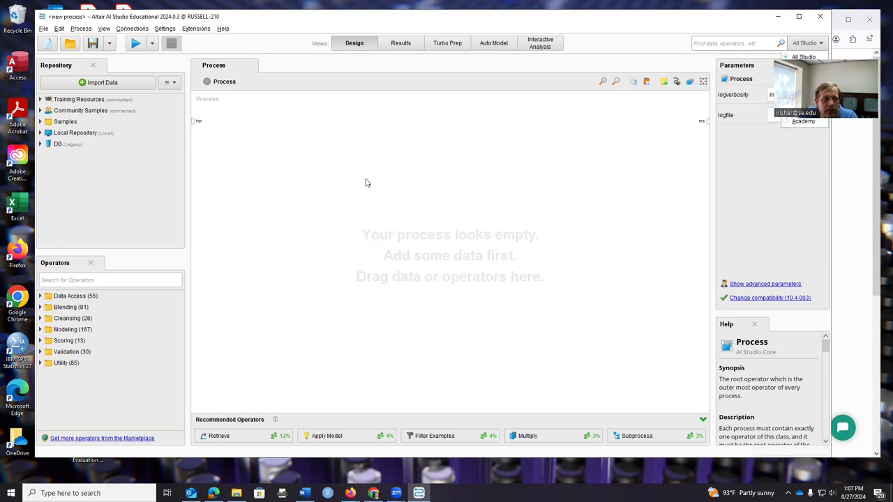
click(40, 99)
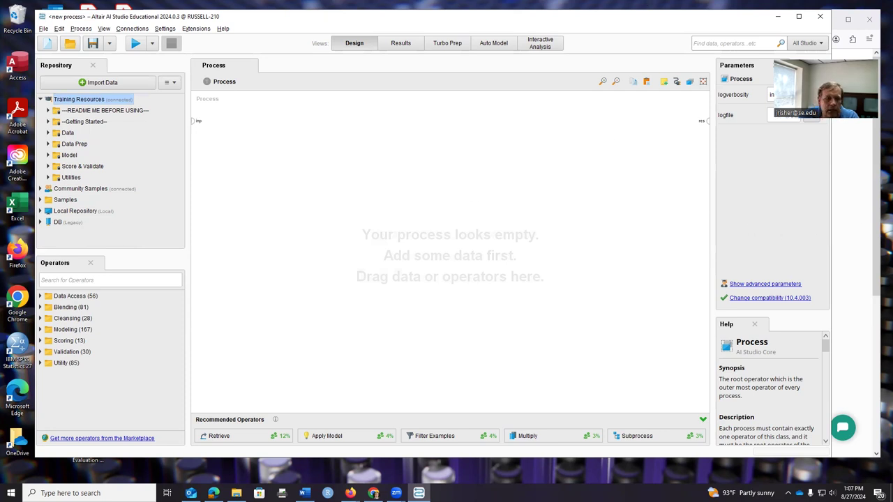
mouse_move(373, 493)
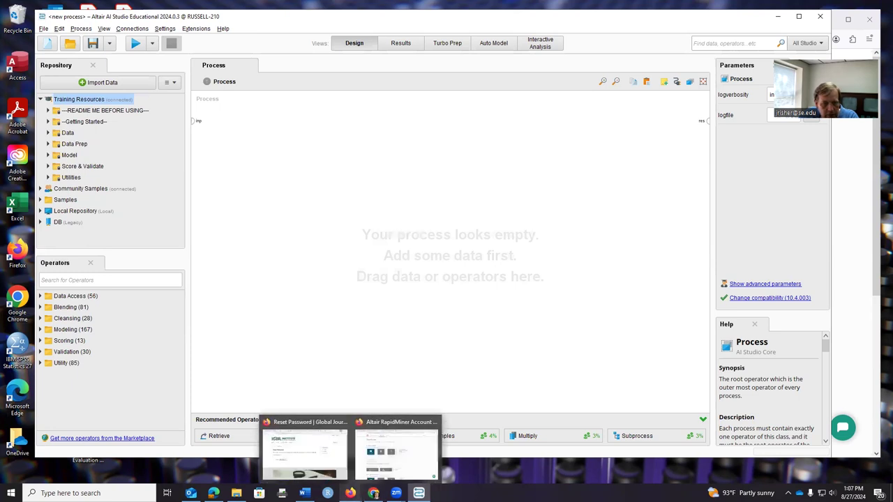
Step: In Firefox, open the Educational Program application from My Account, scroll it, and go back
click(397, 452)
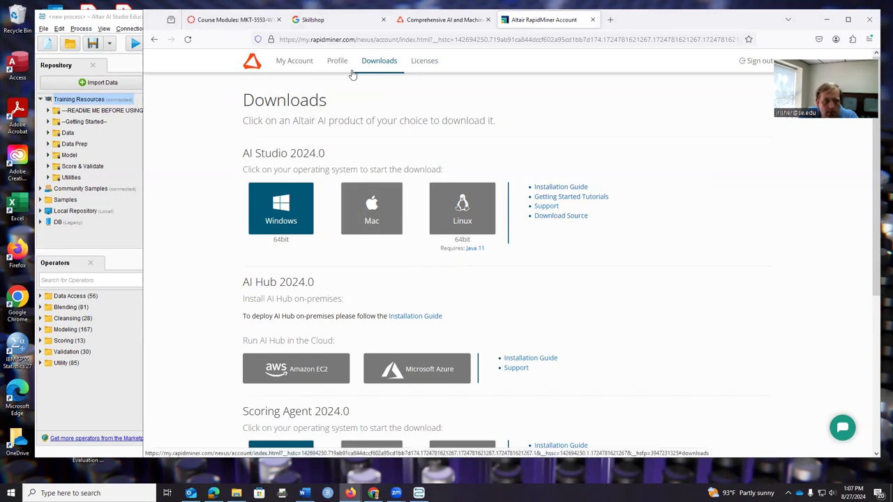
click(286, 67)
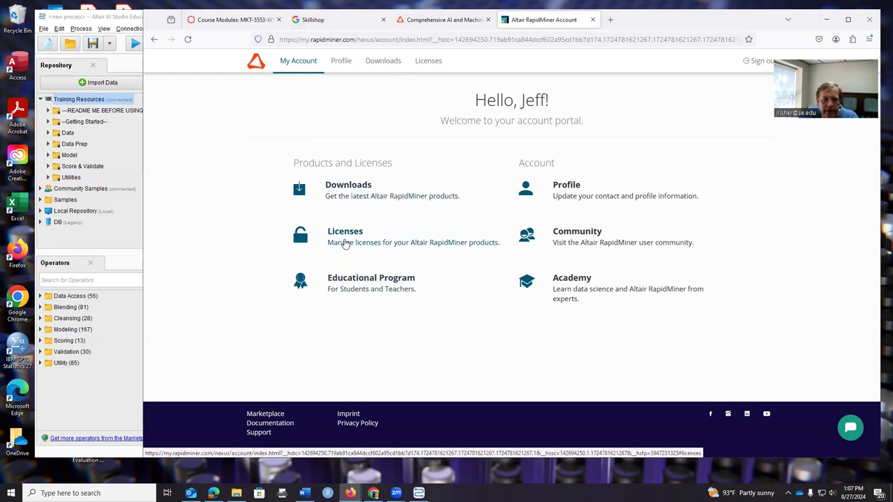
click(383, 285)
scroll(383, 296, down, 7)
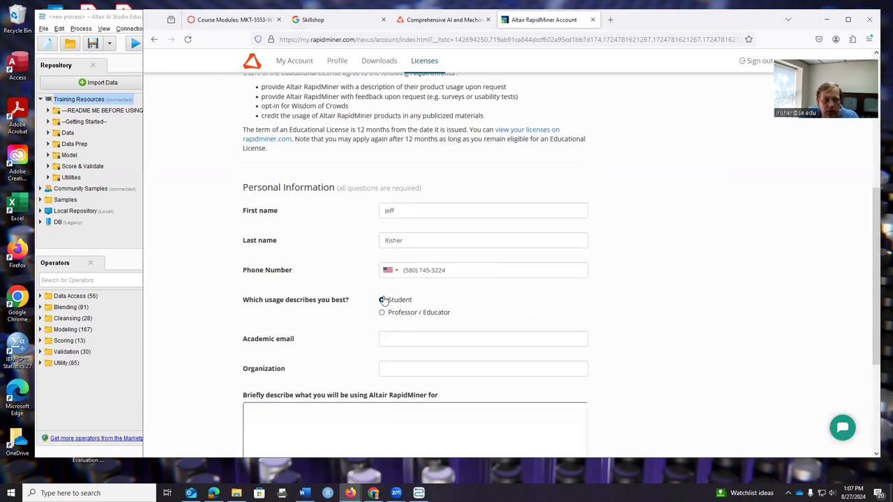
scroll(384, 296, up, 4)
scroll(384, 295, up, 2)
scroll(384, 297, down, 5)
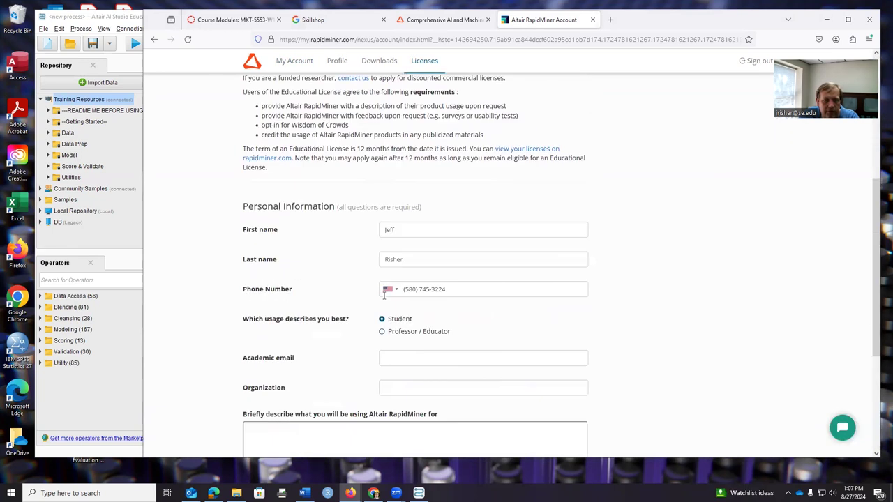
scroll(384, 300, up, 6)
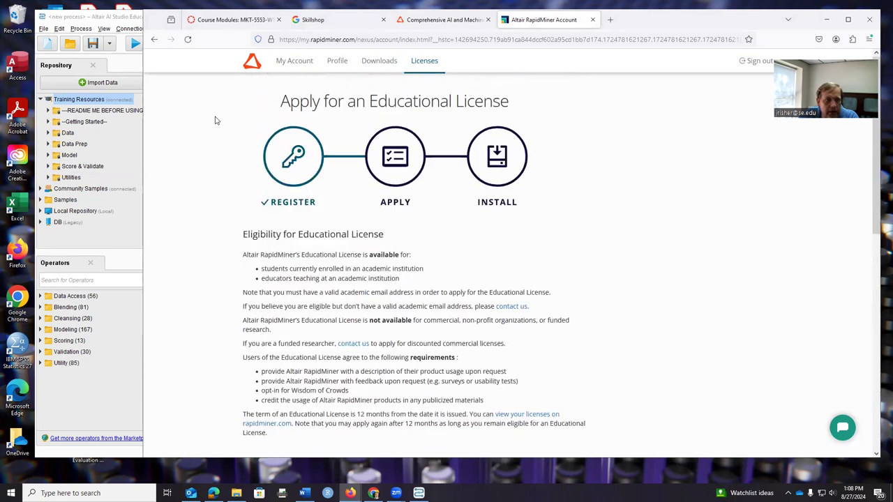
click(155, 40)
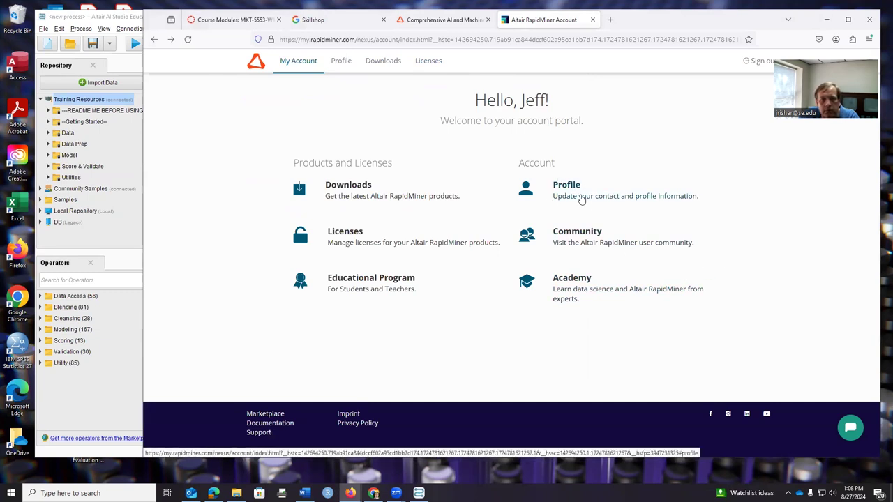
Step: Open the RapidMiner Community in a new tab, browse a discussion thread, then return to the account portal
click(585, 243)
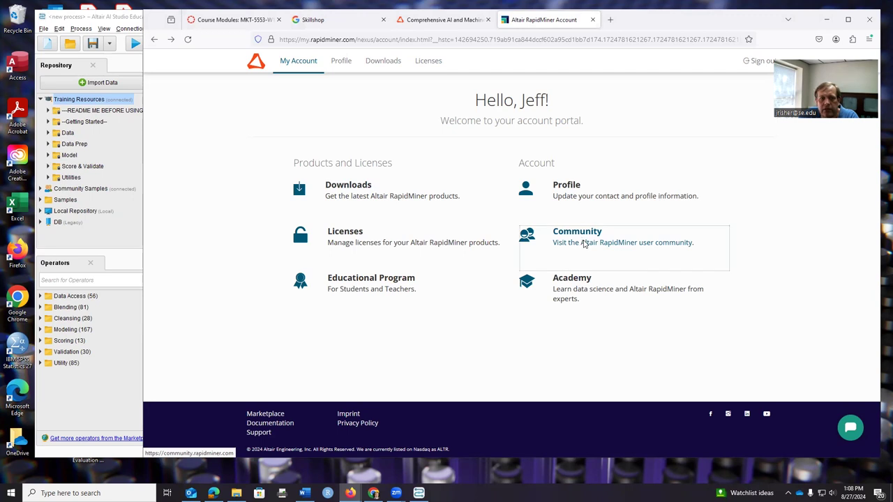
right_click(584, 244)
click(600, 250)
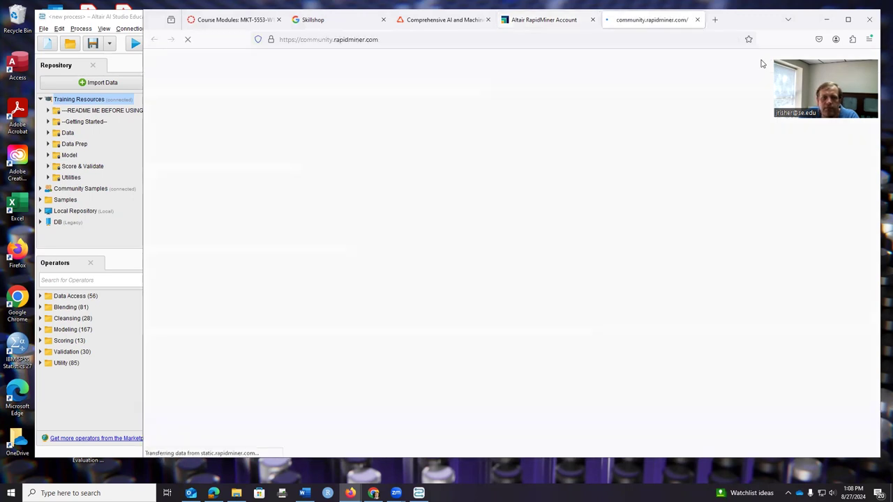
scroll(789, 217, down, 5)
scroll(762, 244, down, 10)
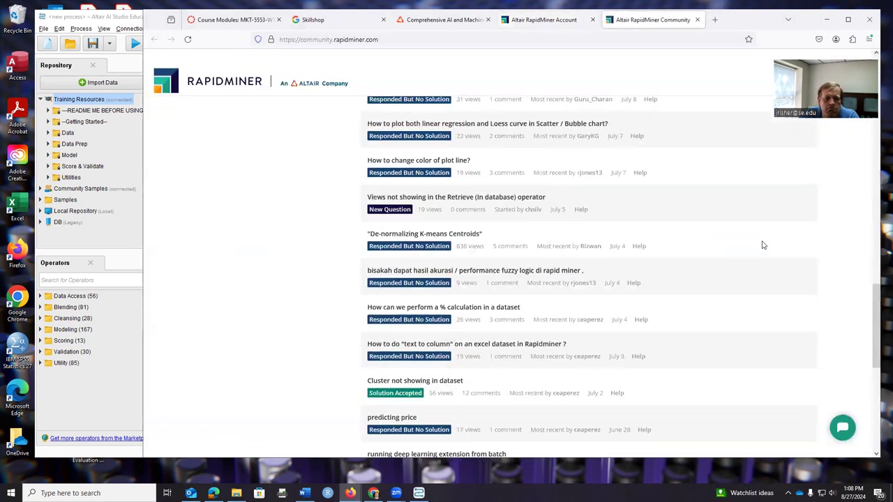
scroll(740, 238, up, 15)
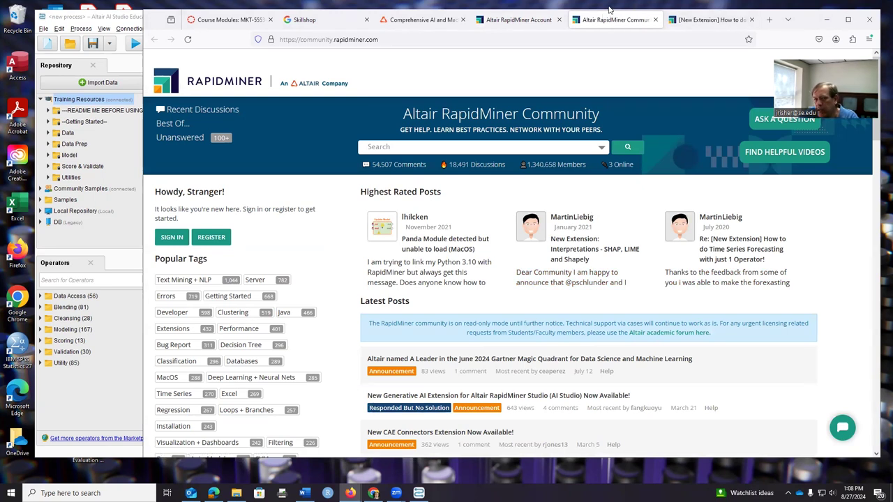
click(705, 21)
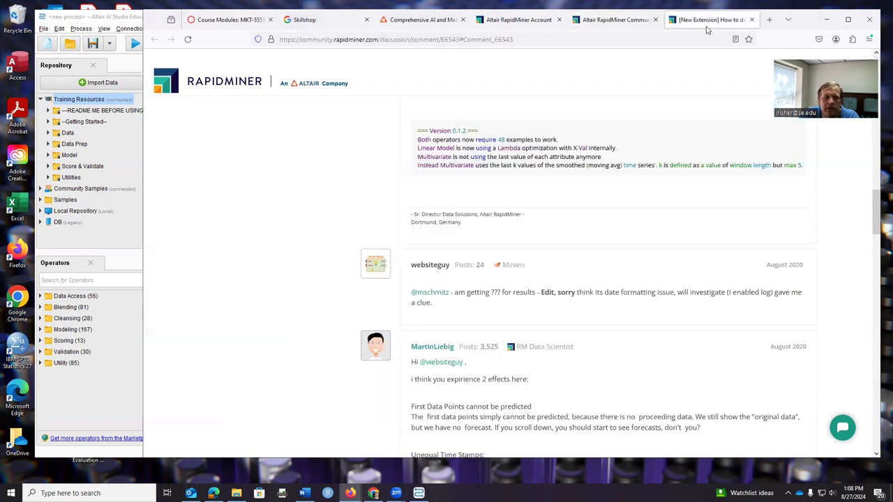
click(752, 20)
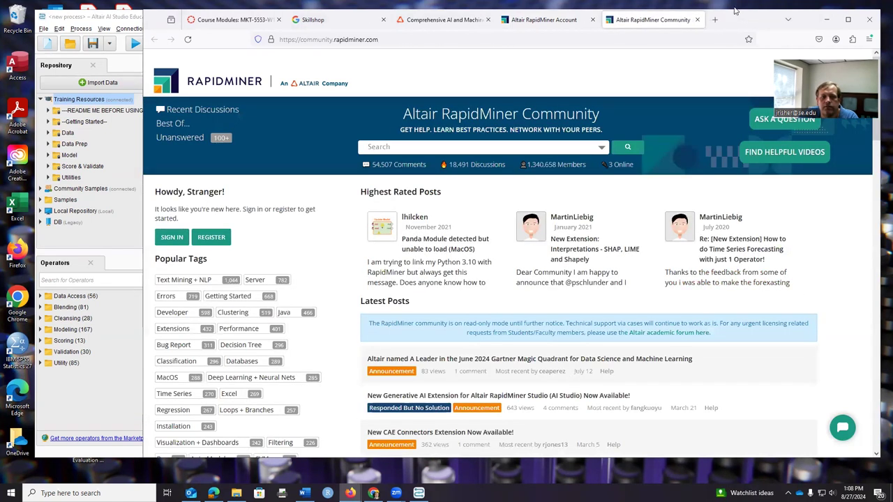
click(550, 20)
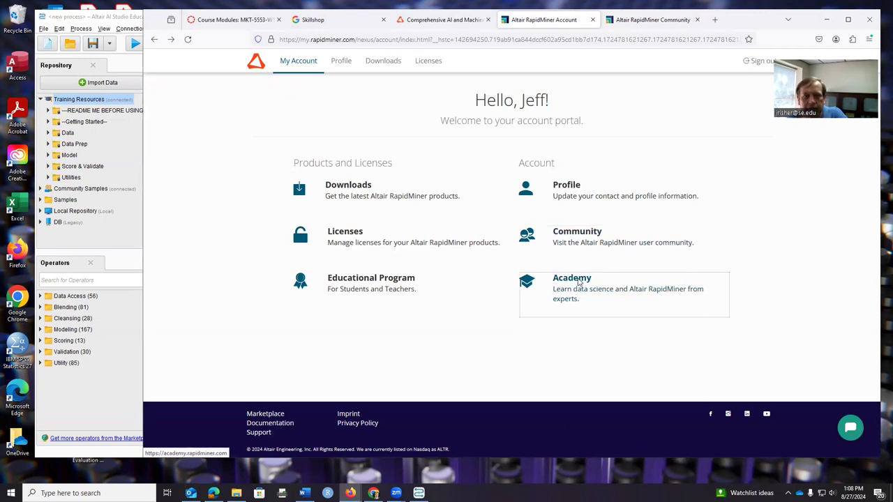
Step: Open the RapidMiner Academy in a new tab and accept all cookies
right_click(578, 282)
click(595, 288)
click(596, 21)
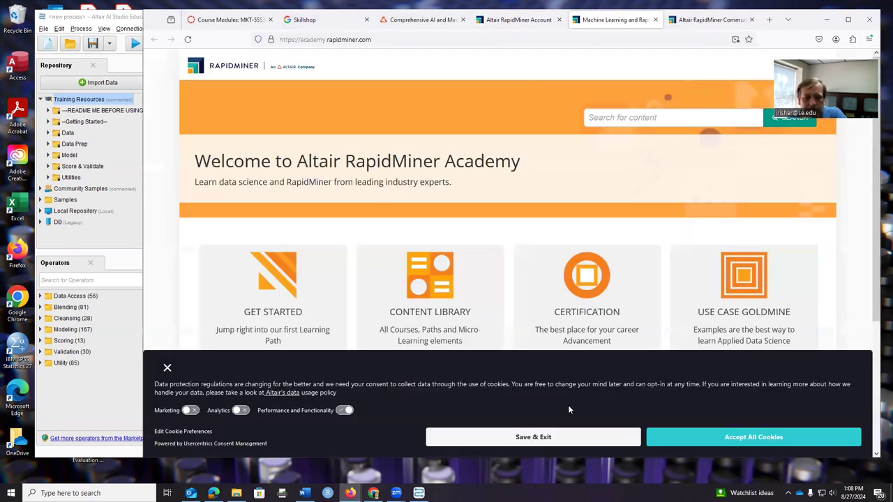
click(762, 440)
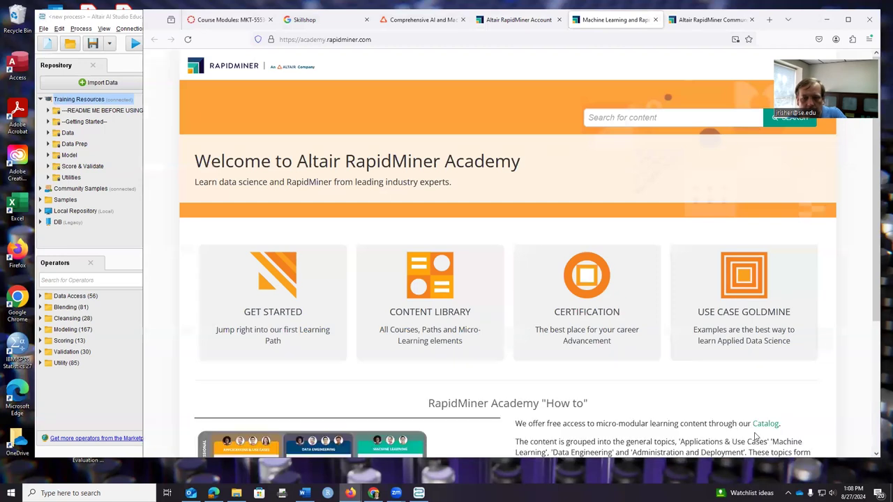
Step: Open the Academy's Certification page and scroll through its Professional and Master exams and preparation courses
click(578, 311)
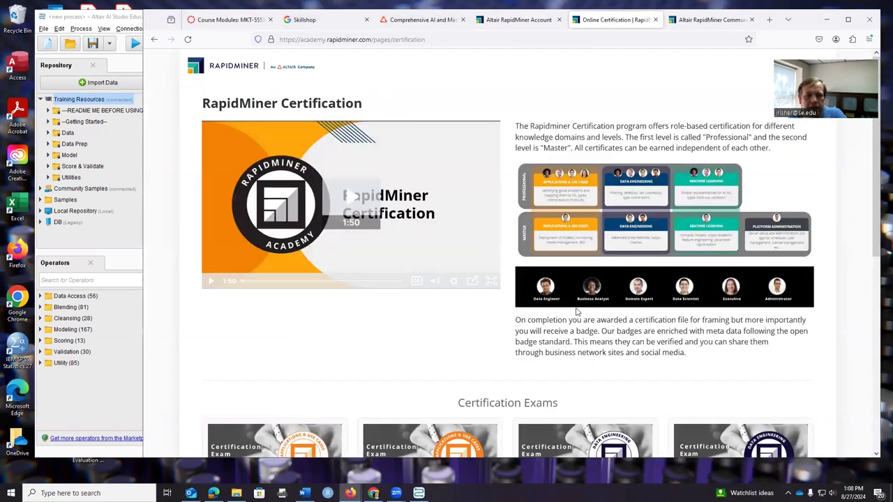
scroll(587, 315, down, 3)
scroll(593, 318, down, 6)
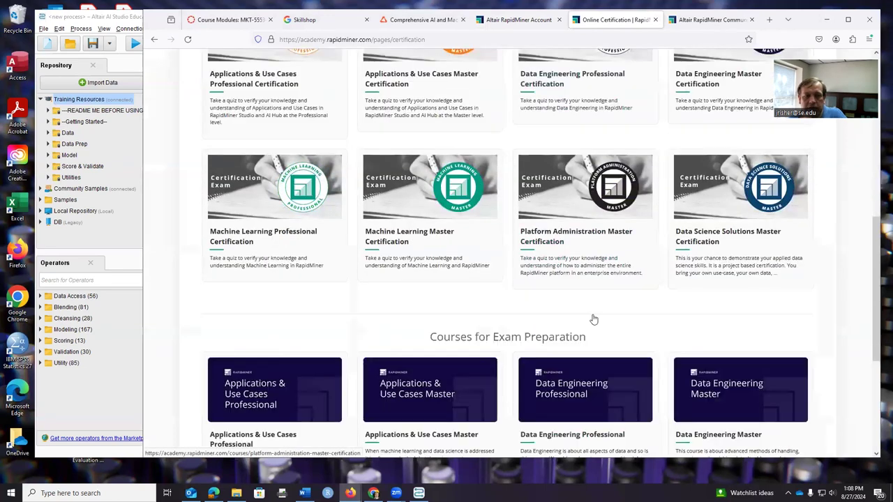
scroll(593, 319, down, 1)
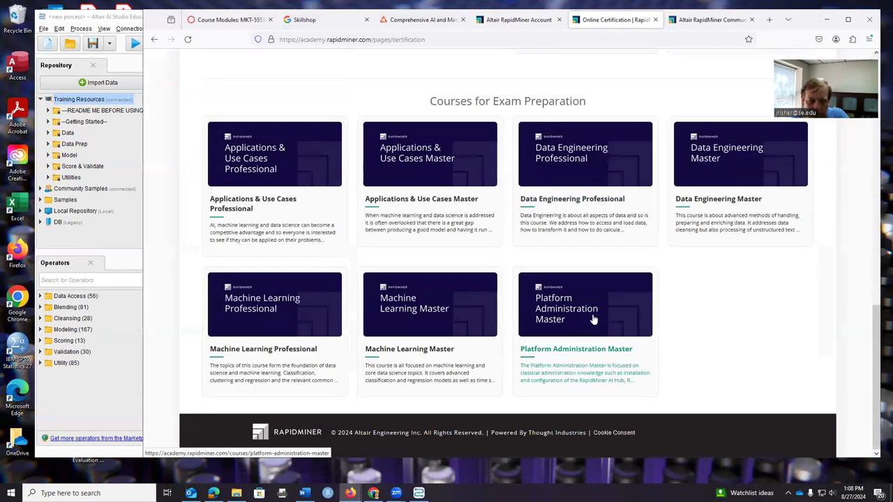
scroll(593, 319, up, 3)
scroll(593, 319, up, 4)
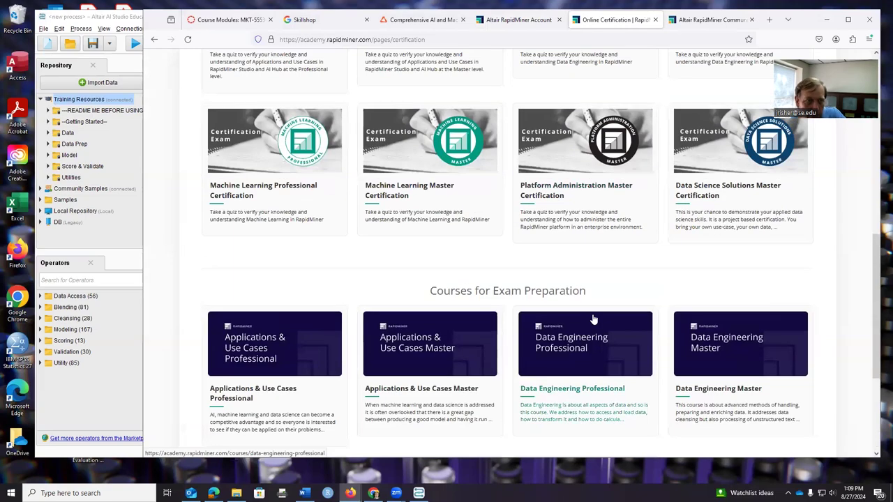
scroll(593, 319, up, 3)
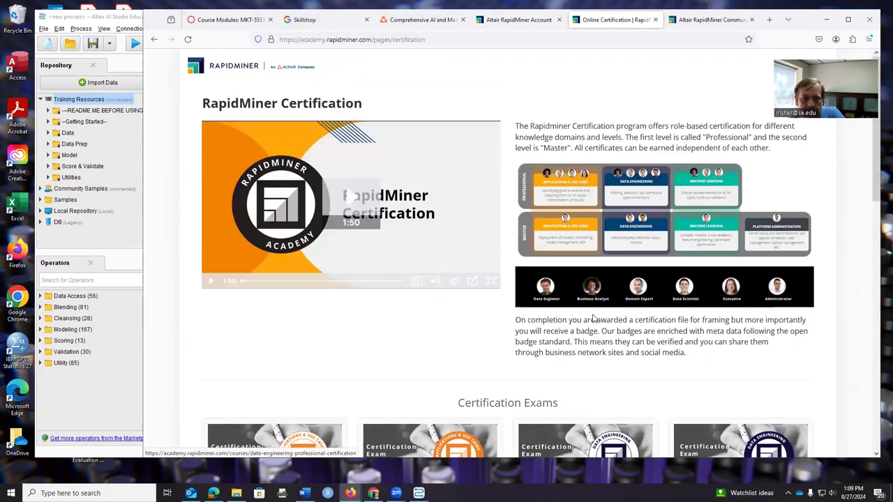
scroll(605, 301, down, 4)
scroll(605, 301, down, 3)
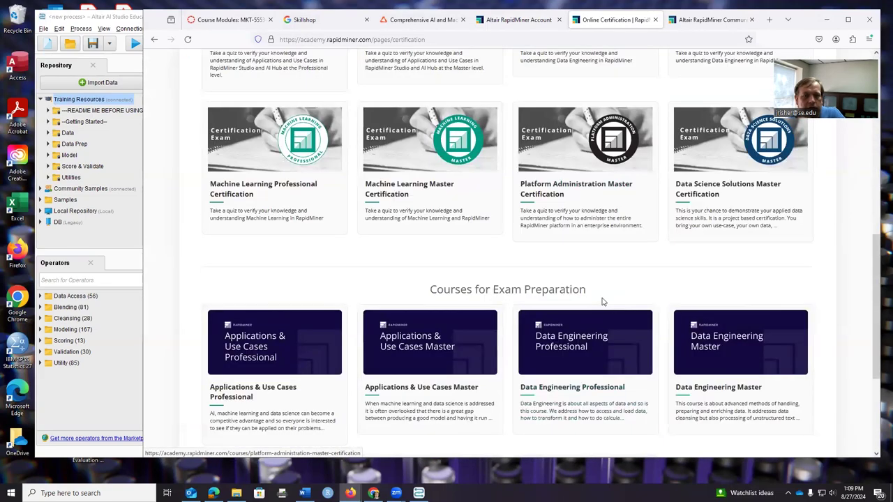
scroll(604, 300, down, 3)
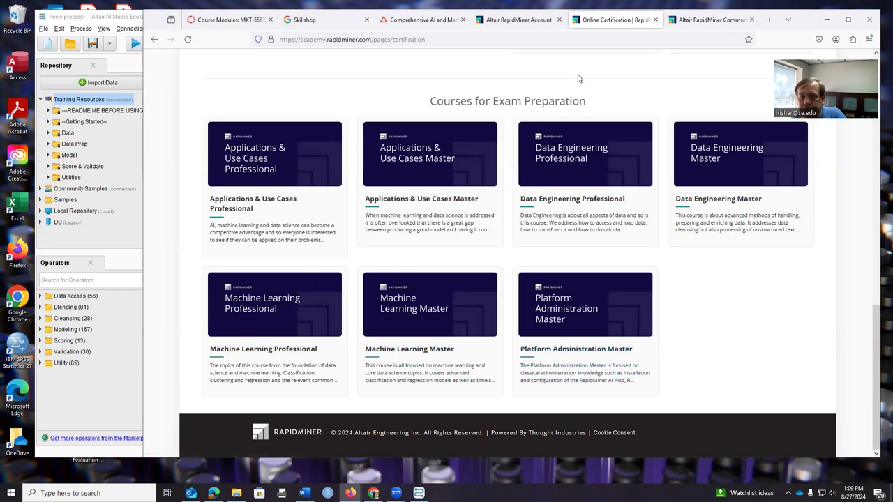
scroll(642, 268, up, 2)
scroll(658, 279, up, 1)
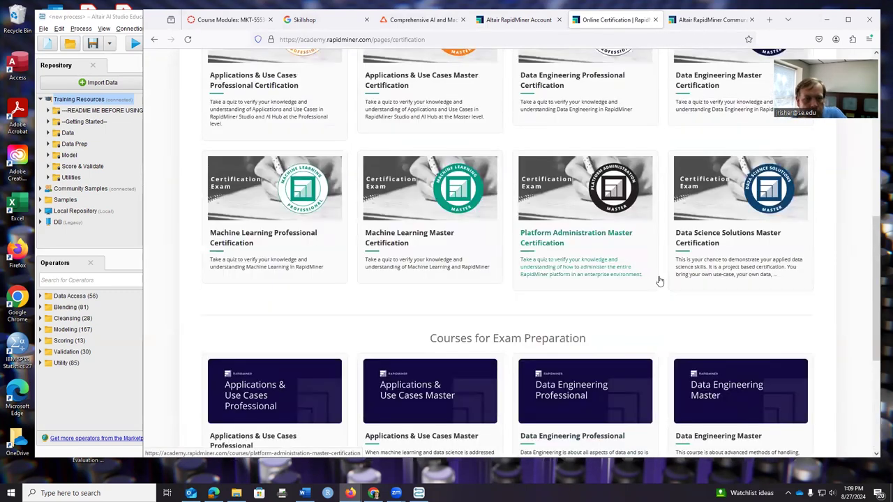
scroll(658, 279, down, 3)
scroll(470, 239, up, 5)
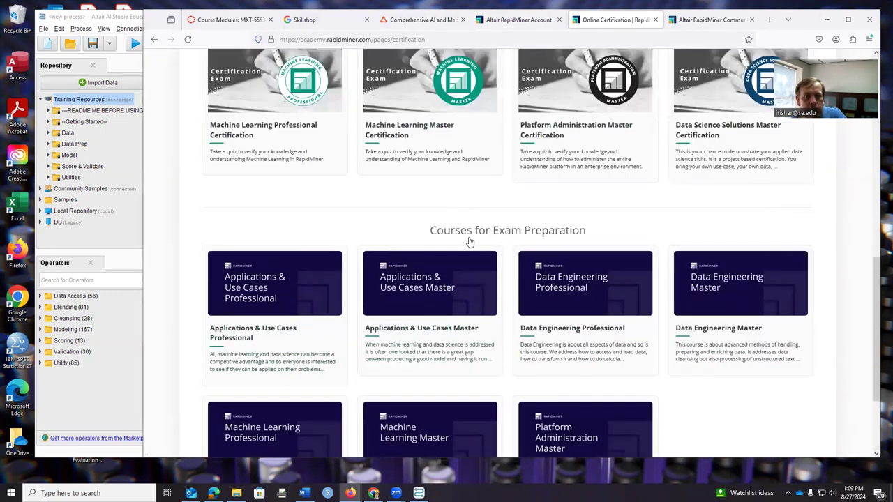
scroll(515, 326, up, 1)
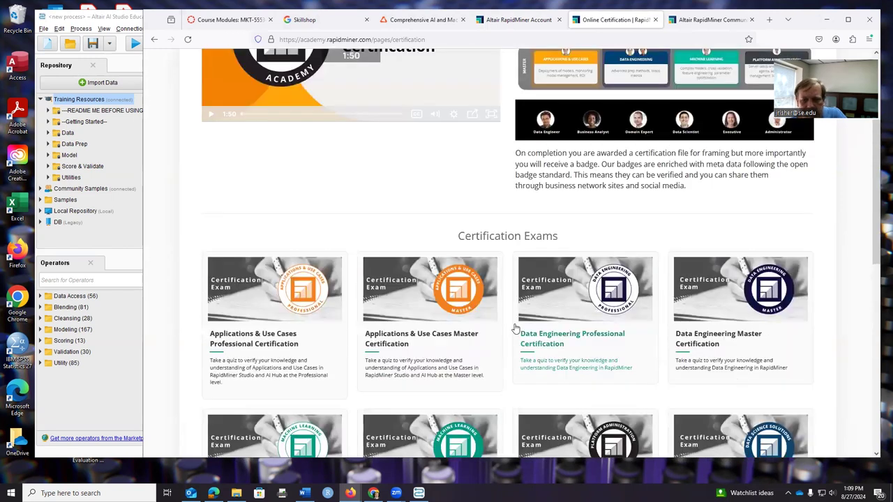
scroll(515, 328, down, 2)
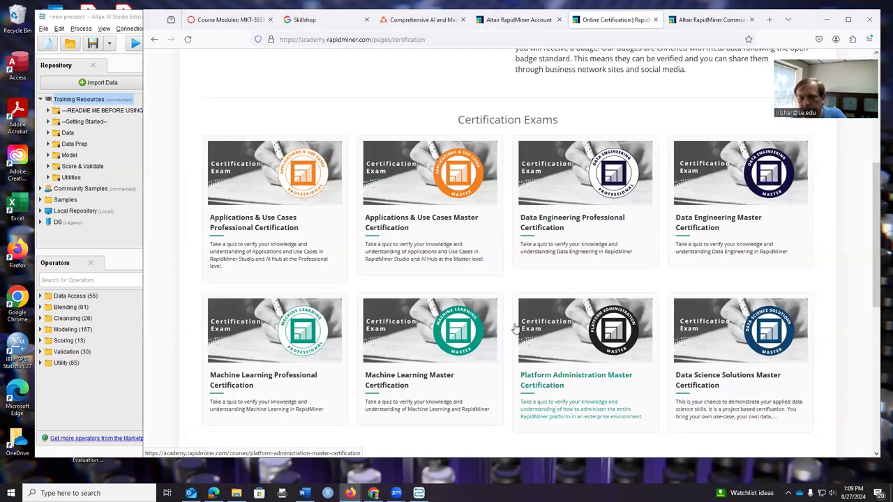
scroll(515, 327, up, 3)
scroll(516, 328, down, 8)
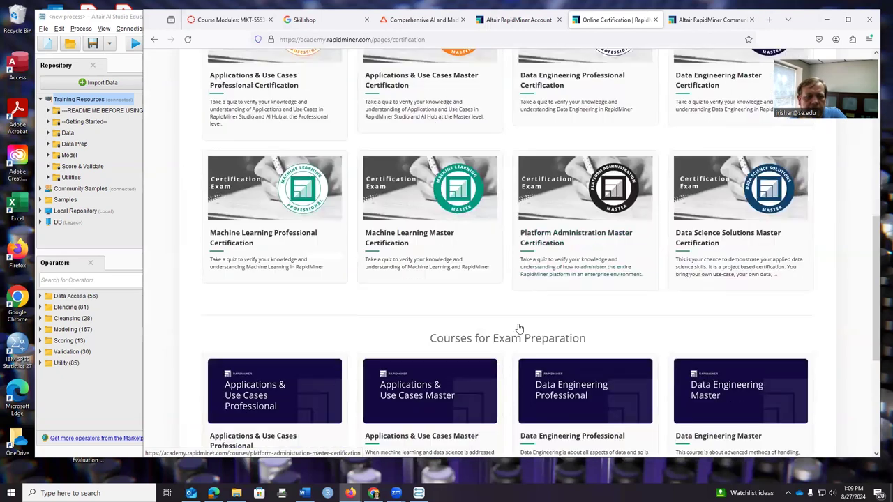
scroll(519, 329, down, 1)
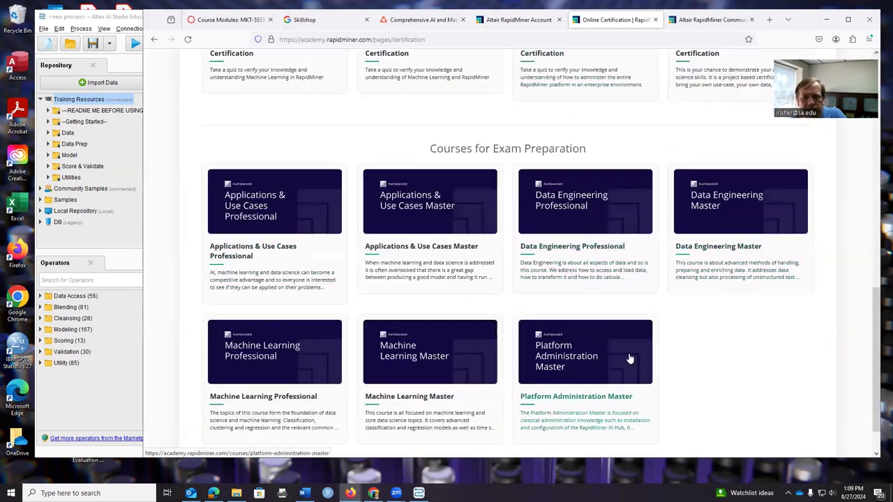
scroll(628, 359, down, 1)
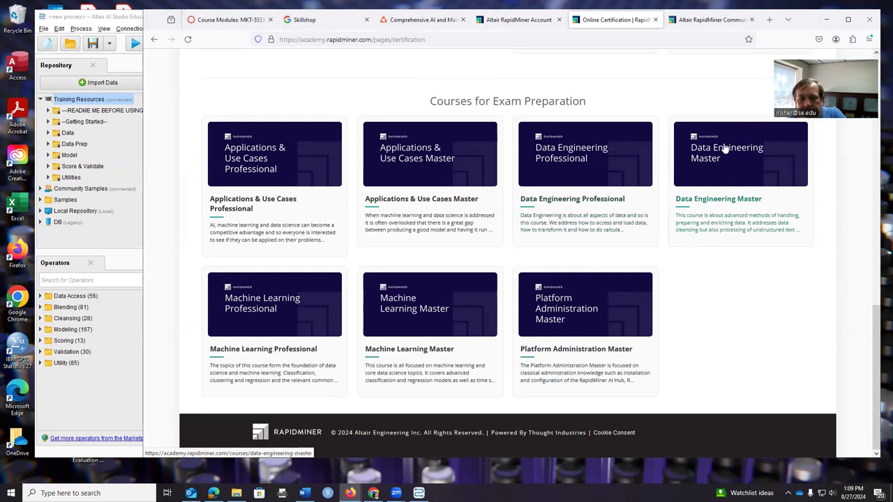
scroll(582, 264, up, 2)
scroll(584, 262, up, 2)
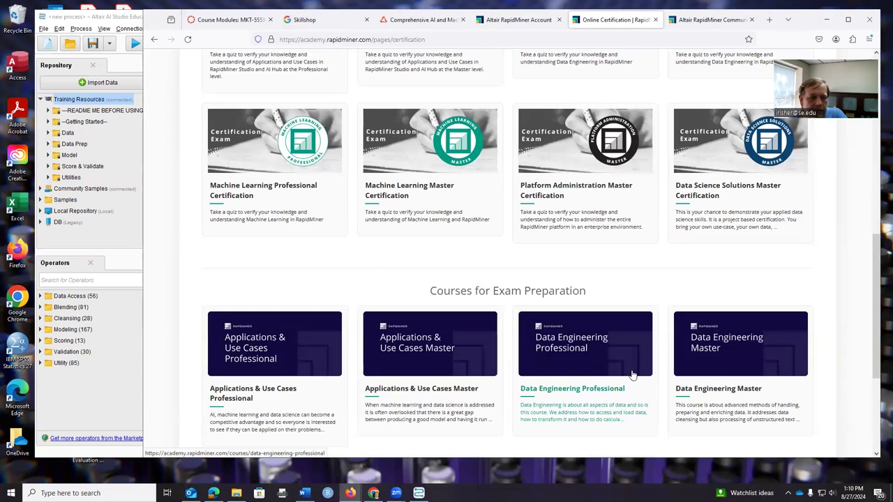
scroll(415, 352, down, 2)
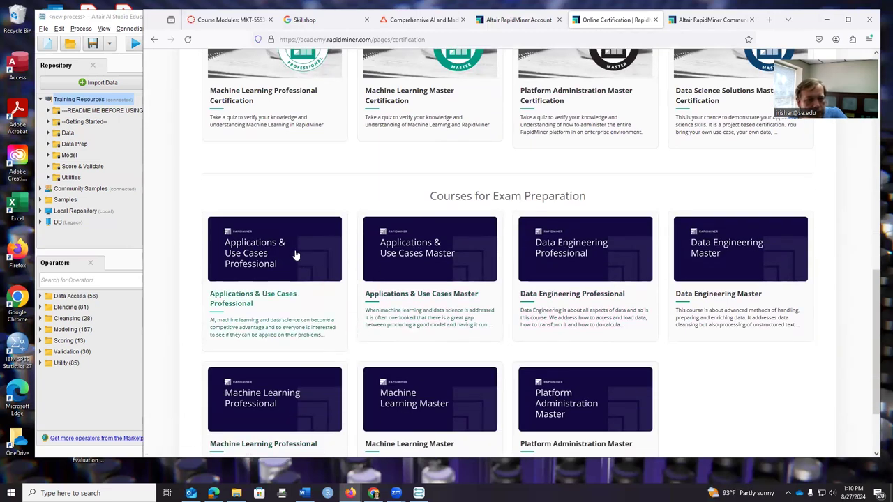
scroll(336, 285, up, 6)
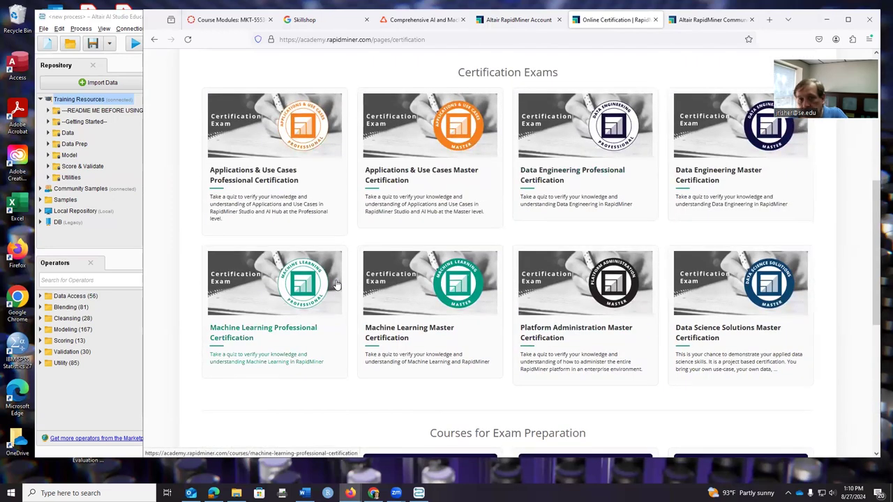
scroll(336, 285, up, 2)
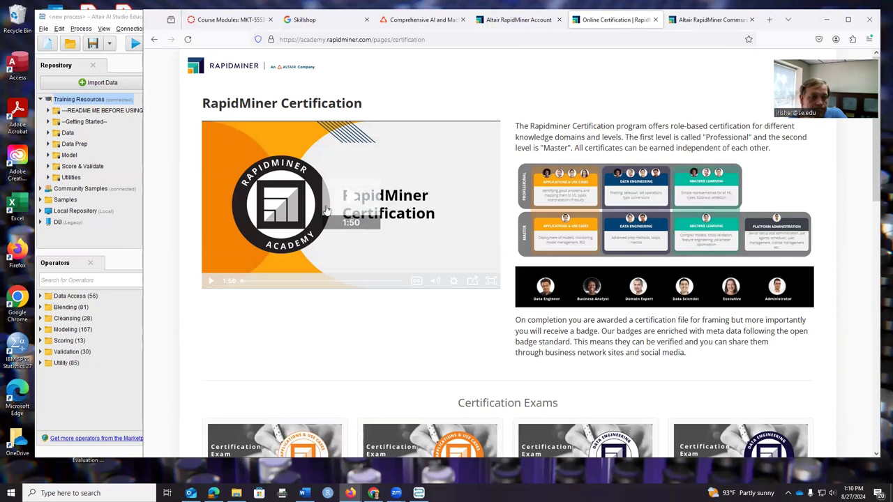
Step: Return to the Altair RapidMiner Account portal tab and highlight its welcome greeting
click(536, 19)
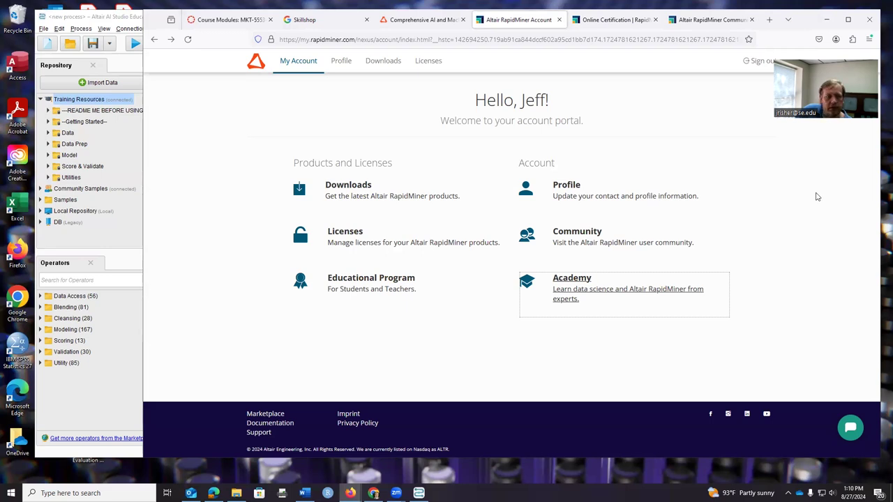
drag(515, 135, 440, 99)
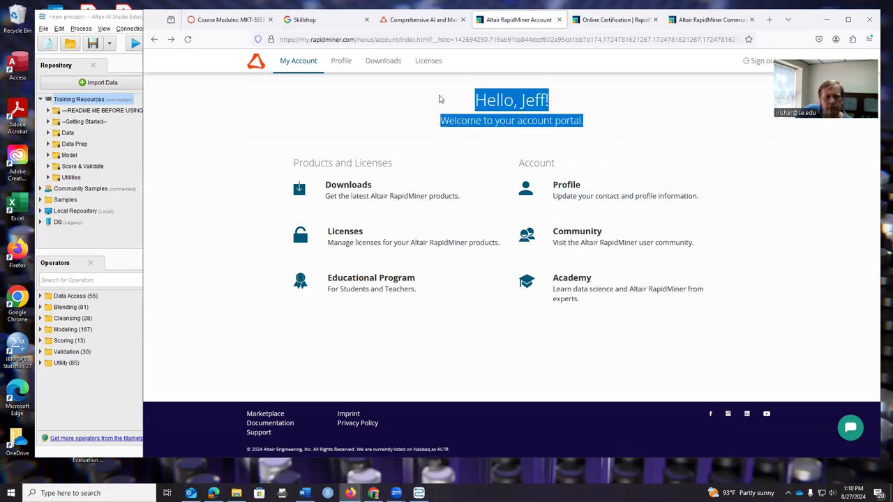
click(437, 99)
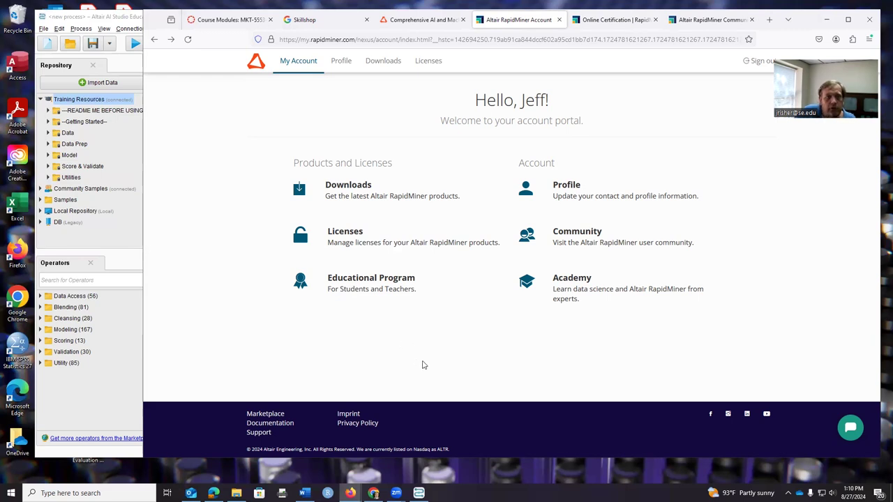
Step: In the Canvas course, open the pinned Questions and Answers discussion from Discussions
click(238, 20)
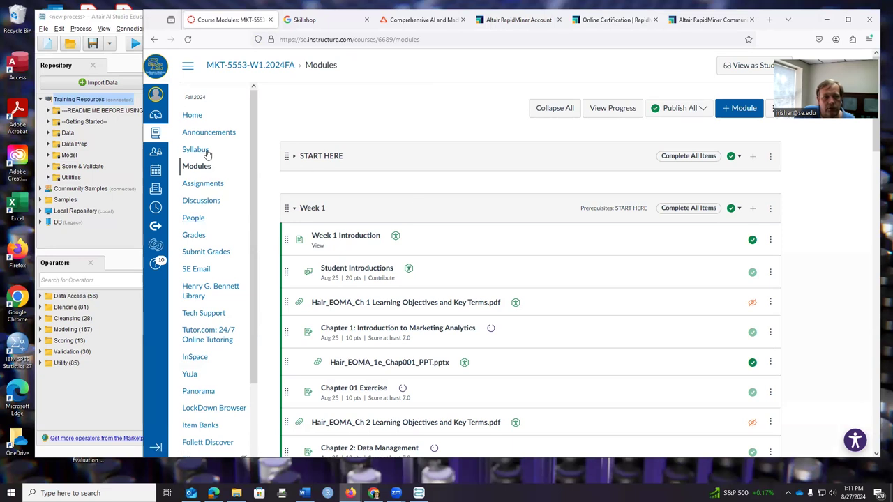
click(210, 202)
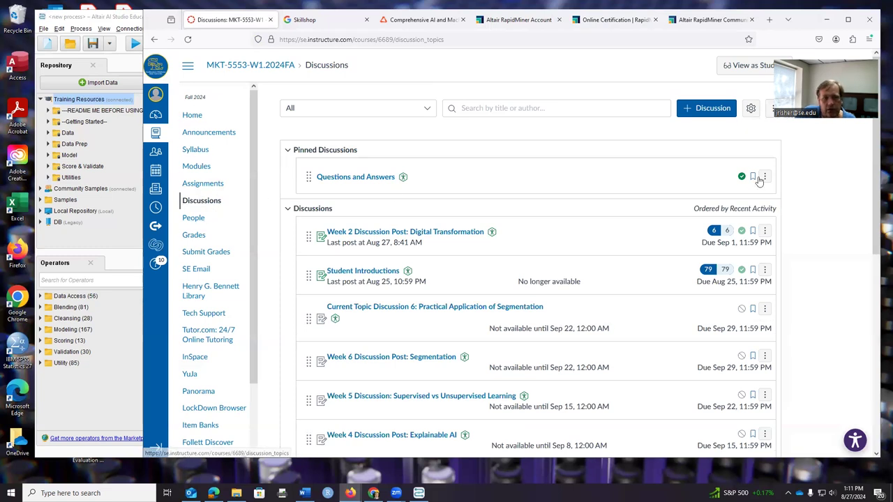
click(375, 179)
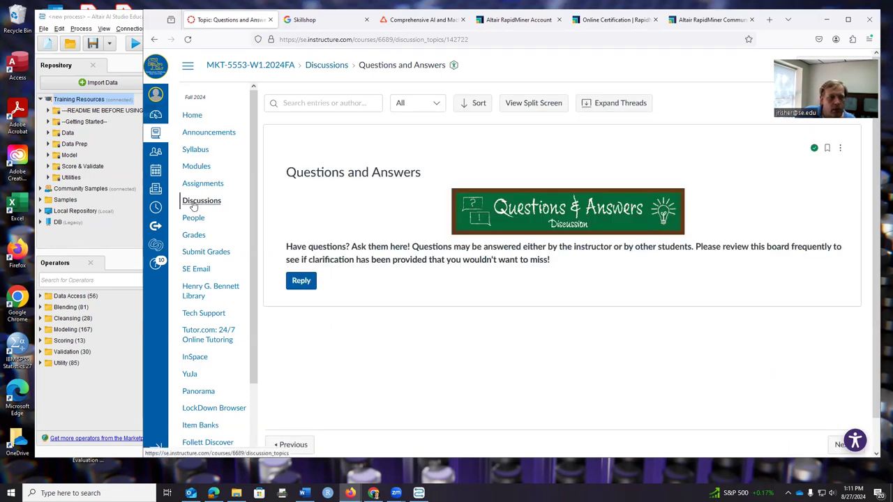
Step: Go back to the MKT-5553-W1 Marketing Analytics home page and highlight its welcome heading
click(192, 115)
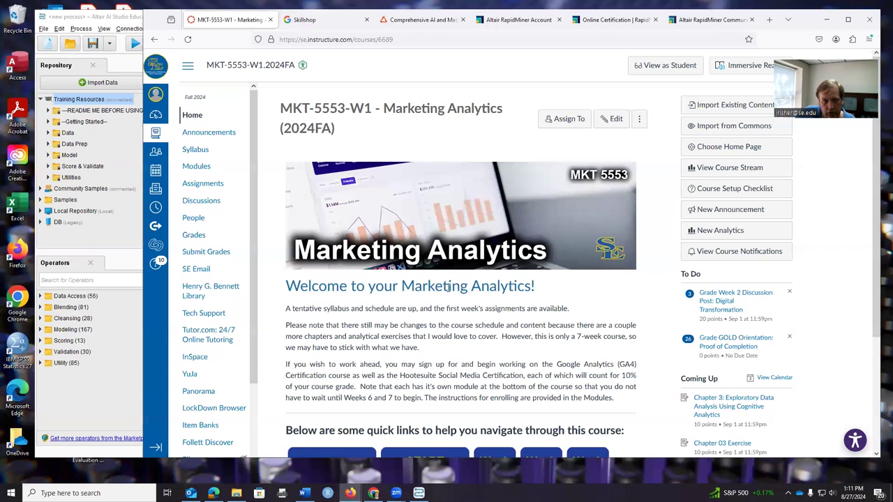
drag(288, 286, 630, 292)
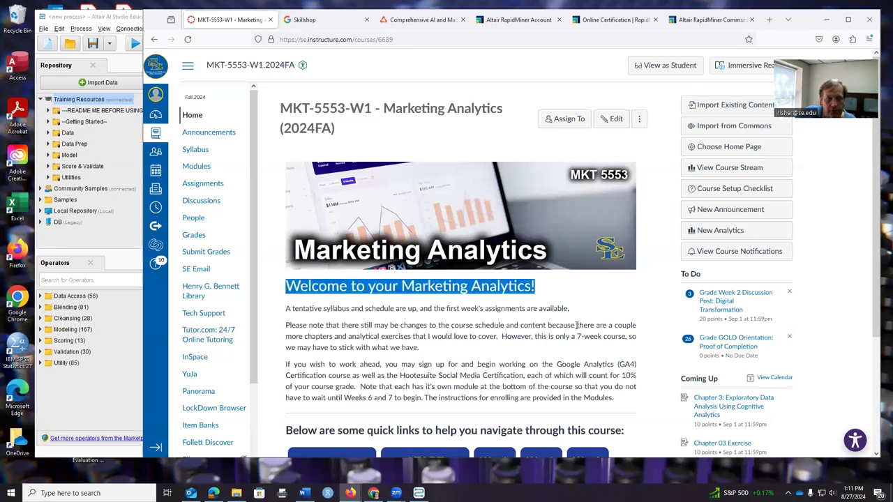
click(576, 325)
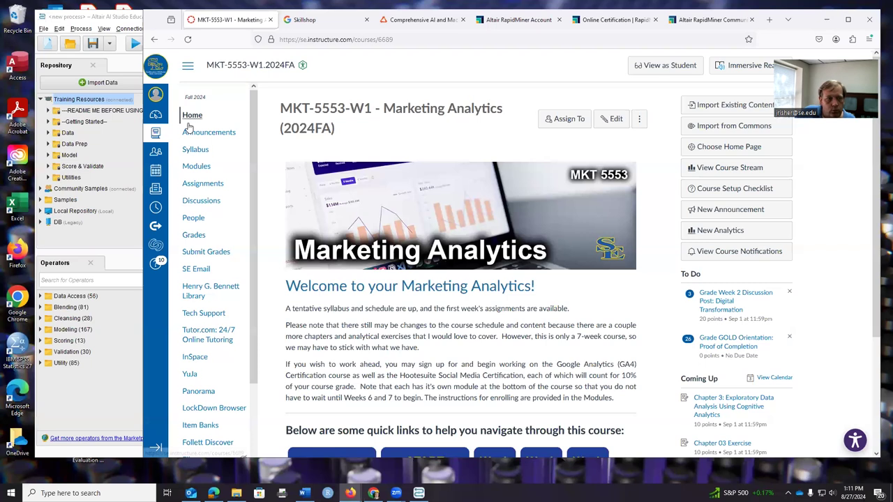
click(196, 166)
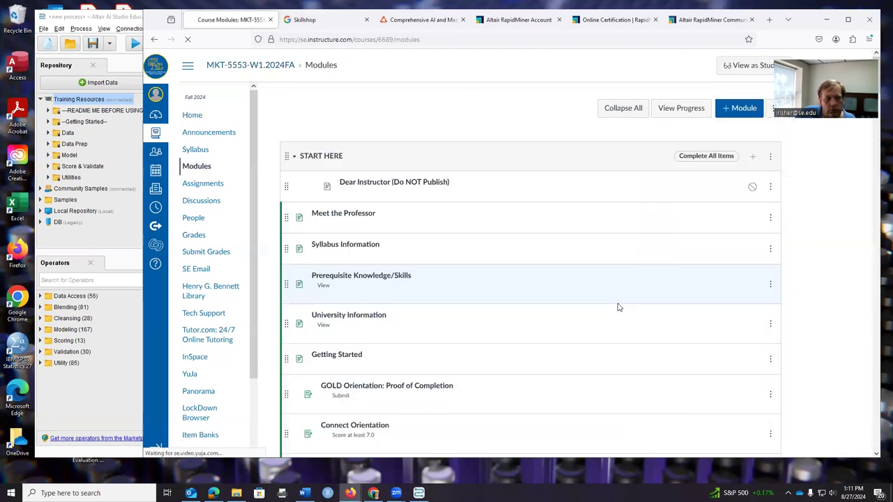
scroll(240, 221, down, 1)
scroll(207, 221, up, 2)
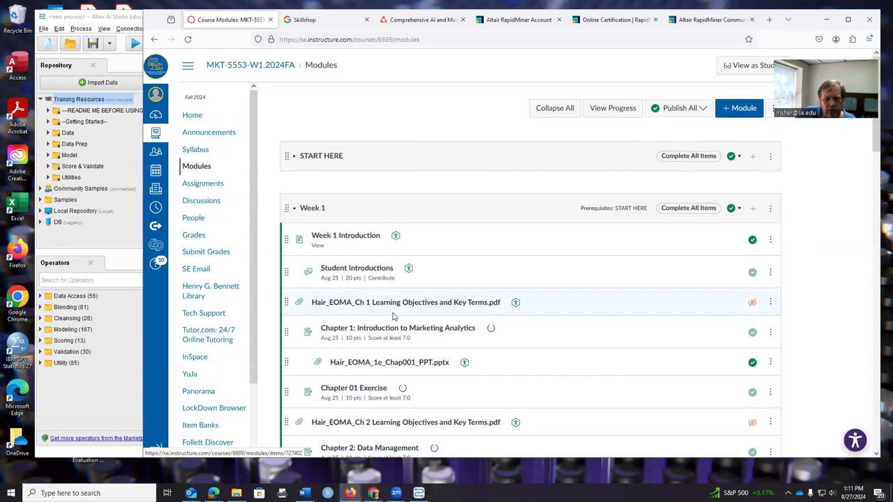
click(293, 158)
scroll(290, 342, down, 3)
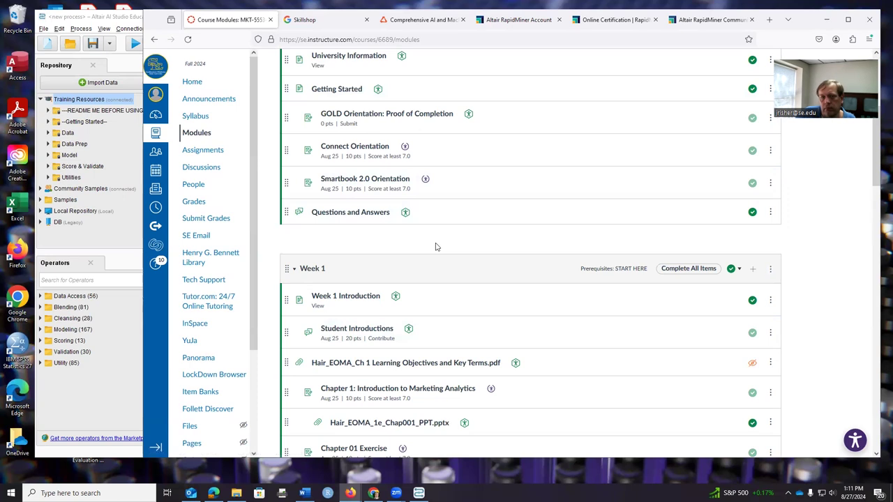
scroll(436, 245, up, 3)
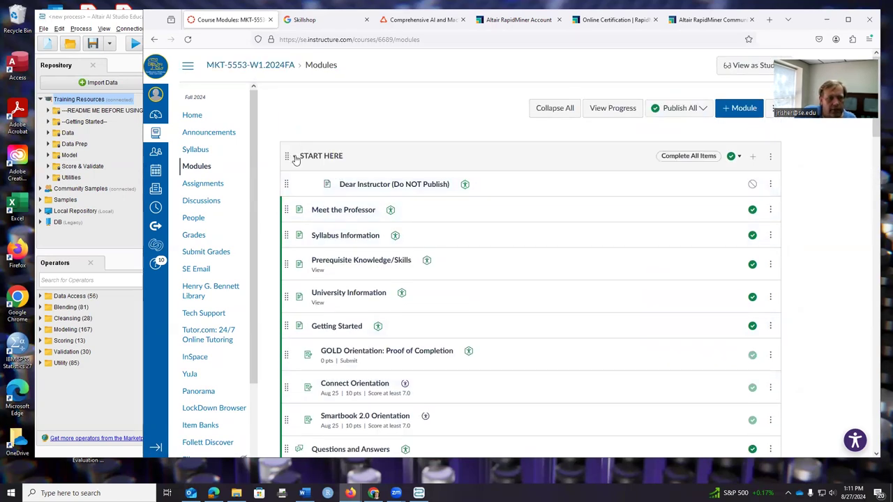
click(290, 156)
scroll(297, 167, down, 4)
scroll(301, 179, down, 5)
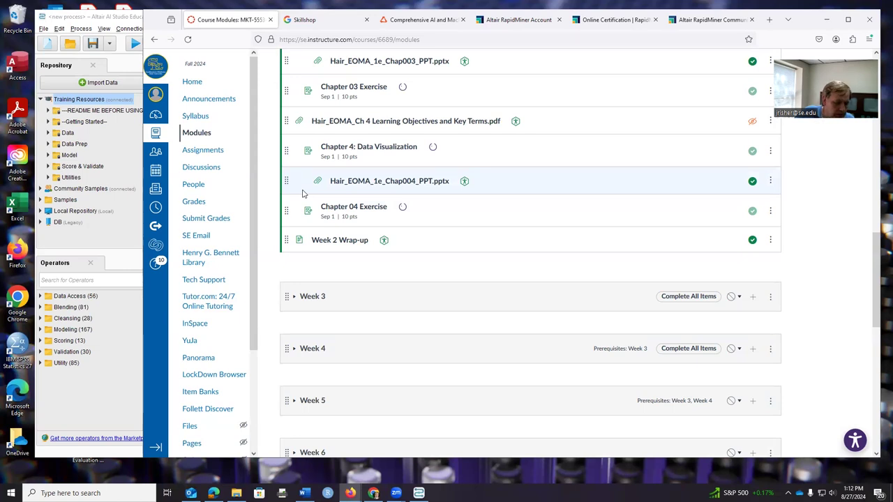
scroll(328, 203, up, 10)
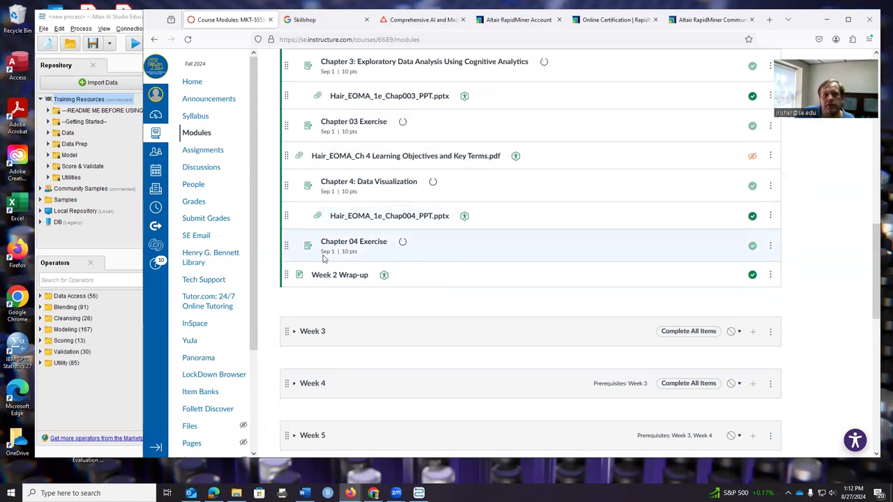
scroll(342, 235, up, 2)
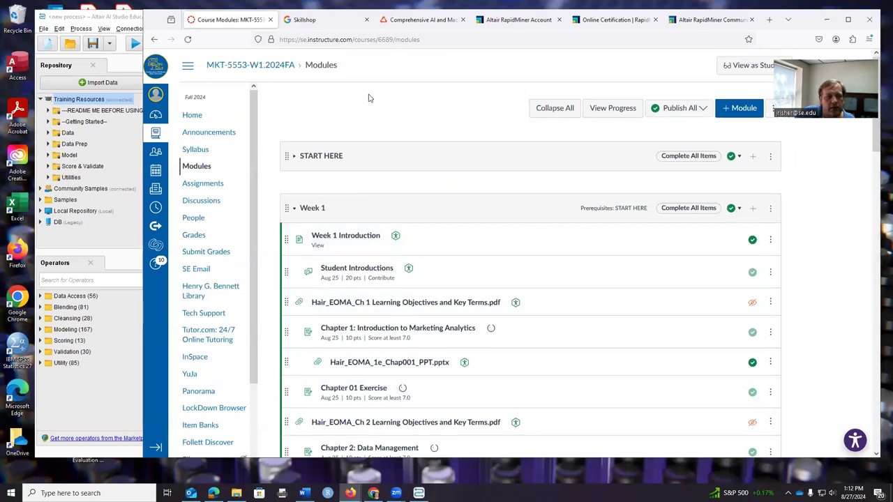